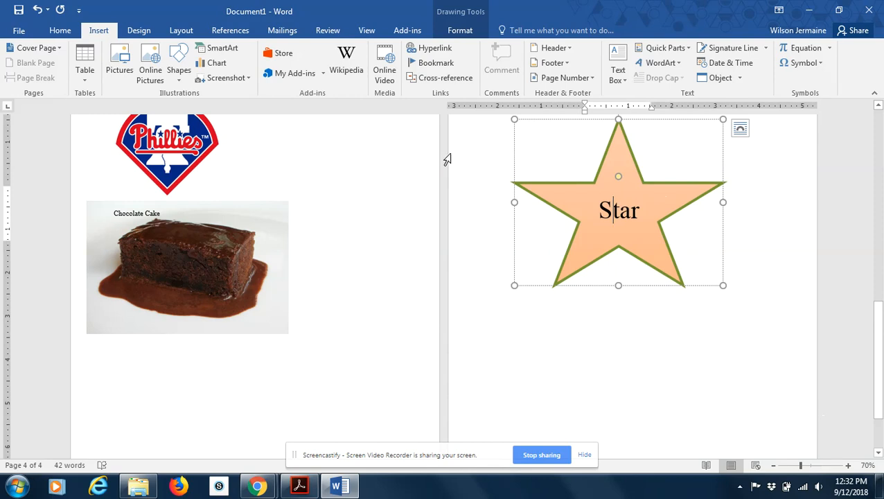
Apply the Half Reflection, touching effect to the star shape.
click(587, 323)
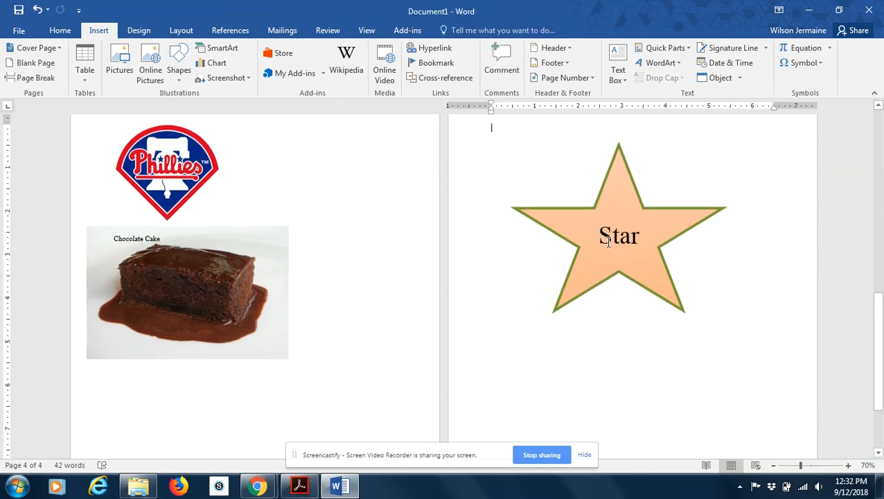
click(624, 224)
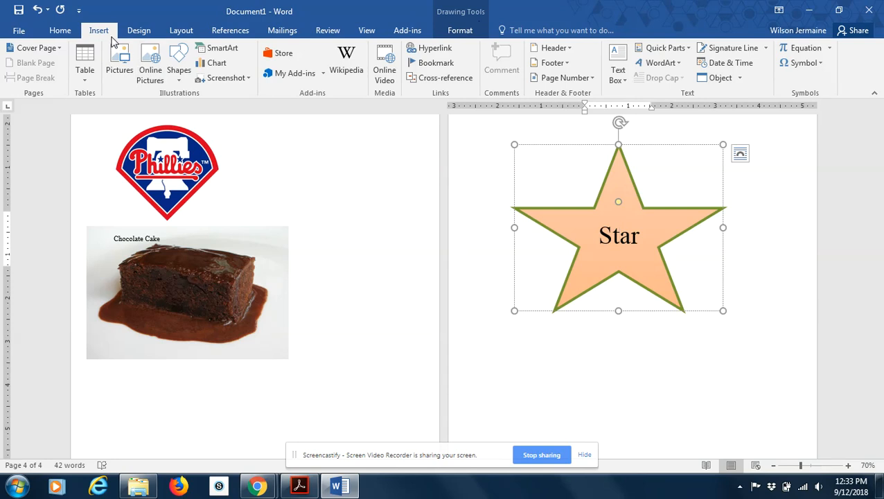
click(460, 31)
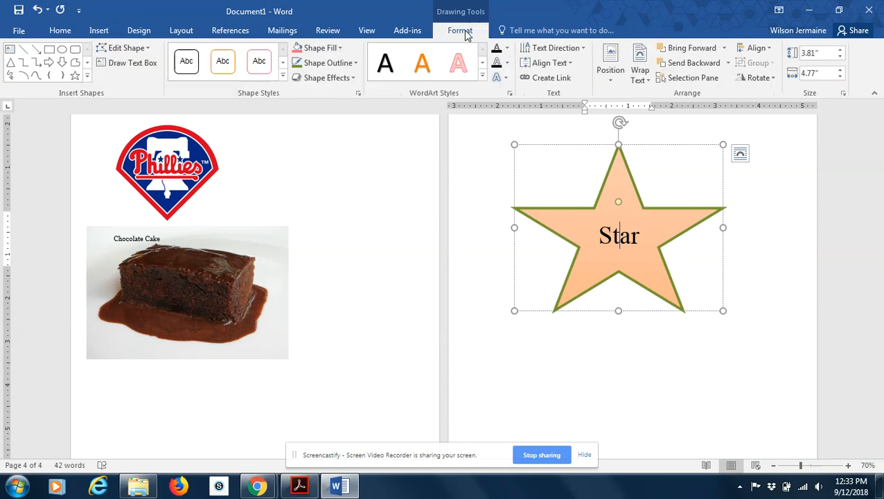
click(347, 81)
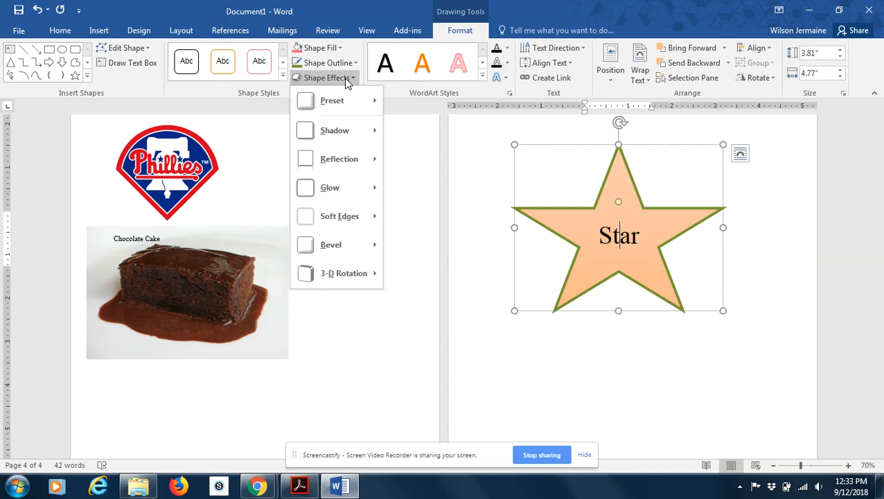
mouse_move(351, 106)
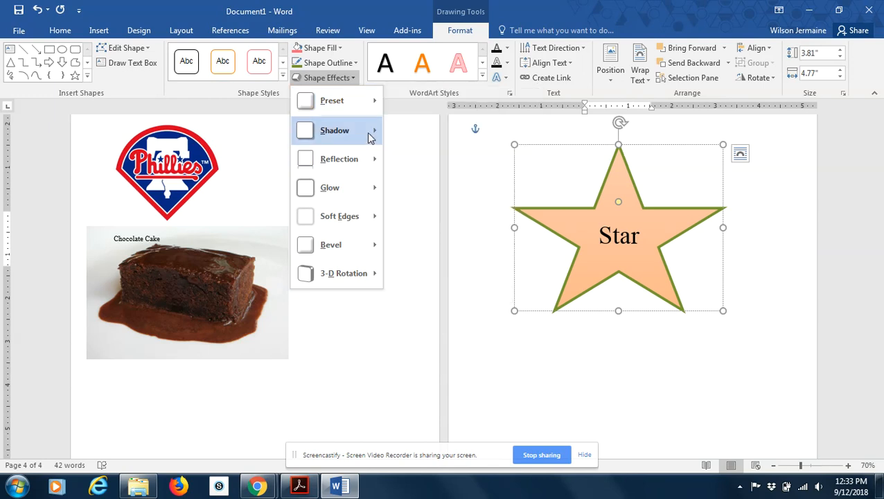
mouse_move(369, 133)
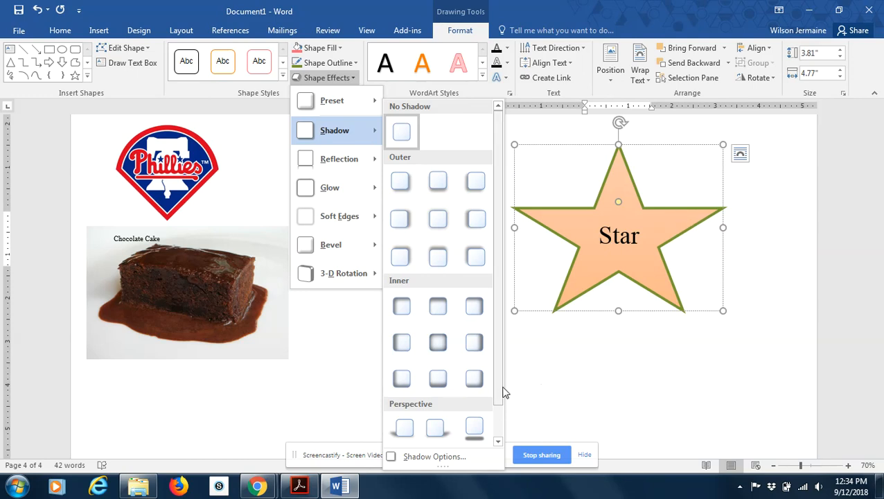
drag(503, 391, 502, 434)
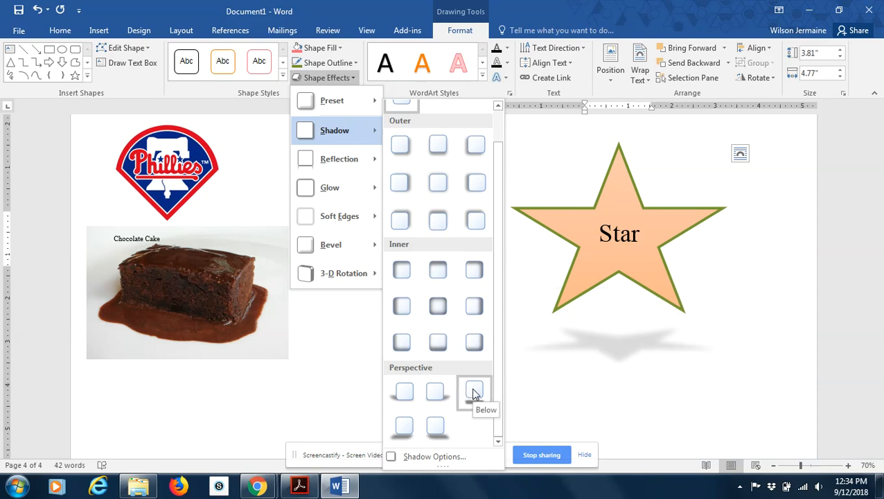
mouse_move(350, 158)
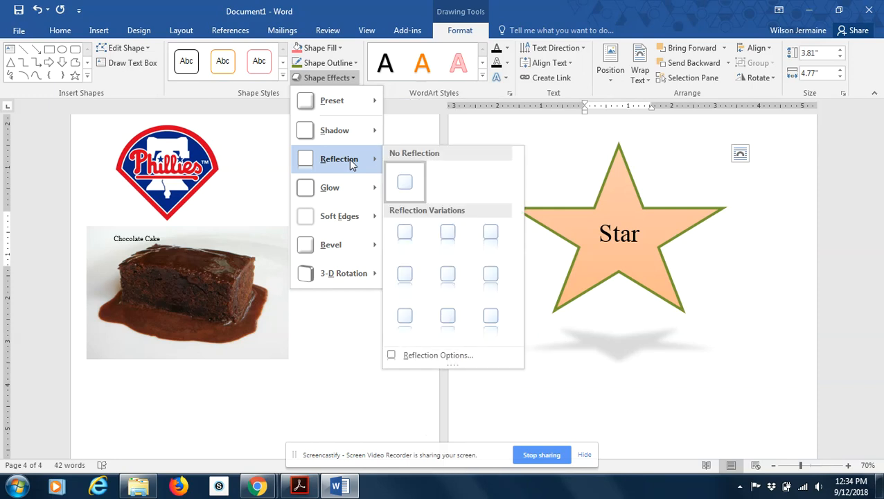
click(447, 238)
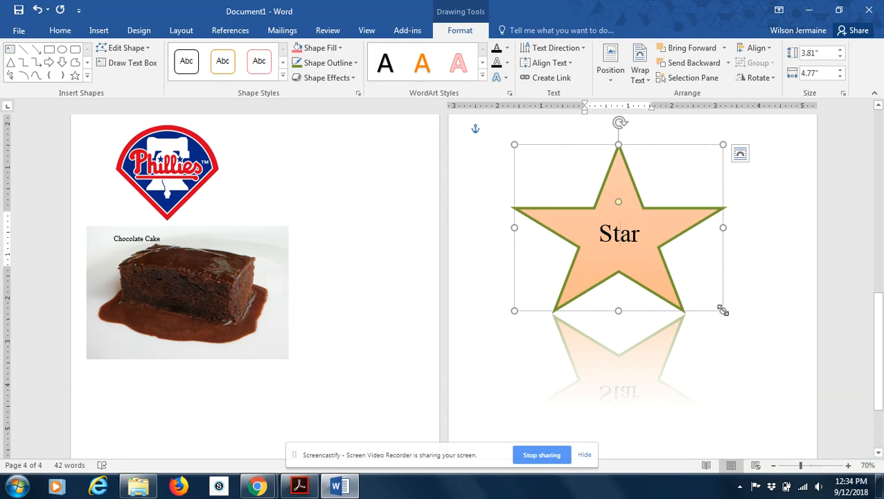
Shrink the star to about 2.46" high by 2.7" wide and give it the Lime, 8 pt glow, Accent color 3.
drag(723, 310, 632, 252)
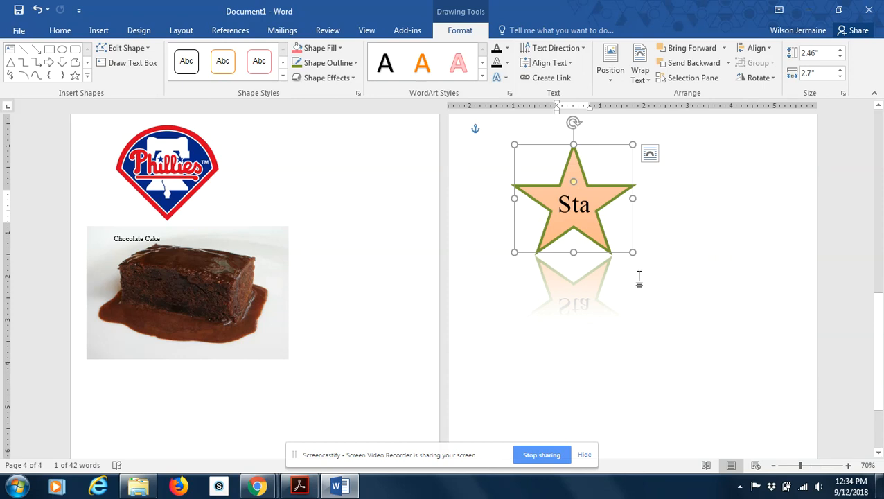
click(351, 78)
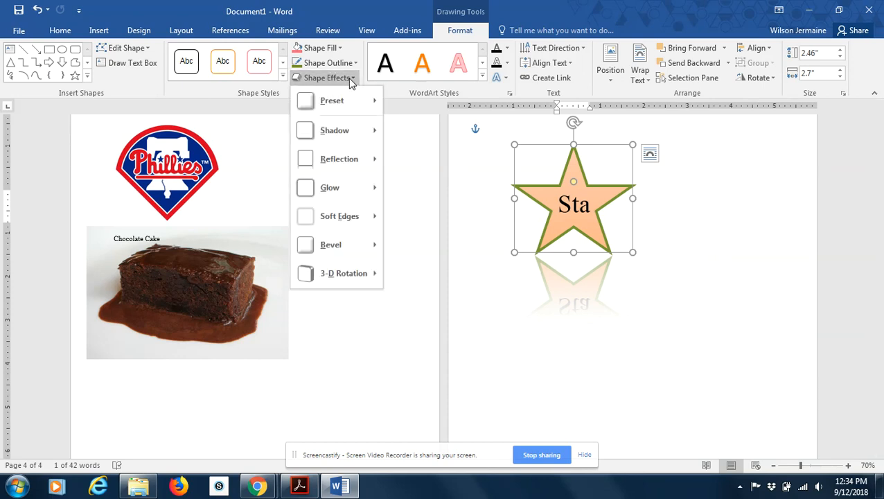
mouse_move(345, 161)
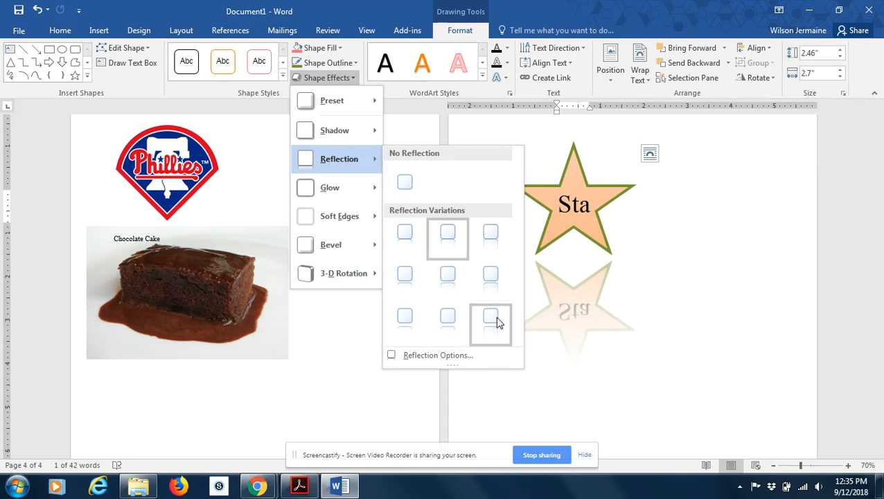
mouse_move(359, 192)
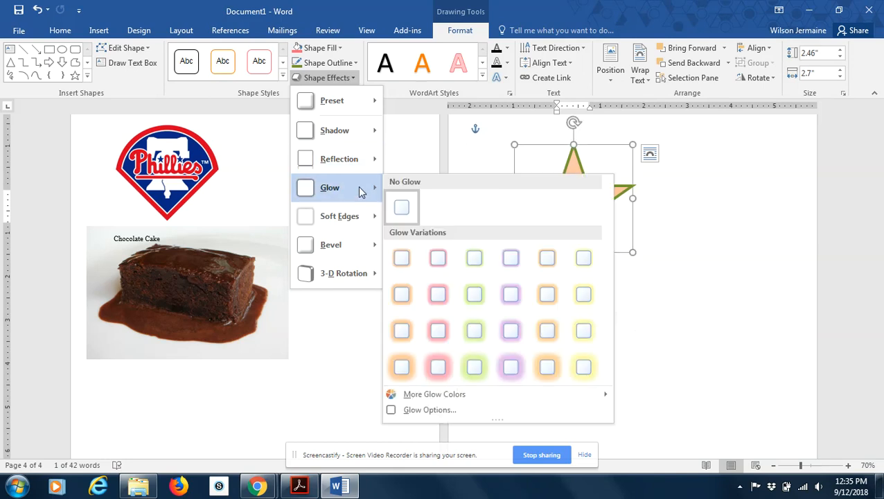
click(468, 300)
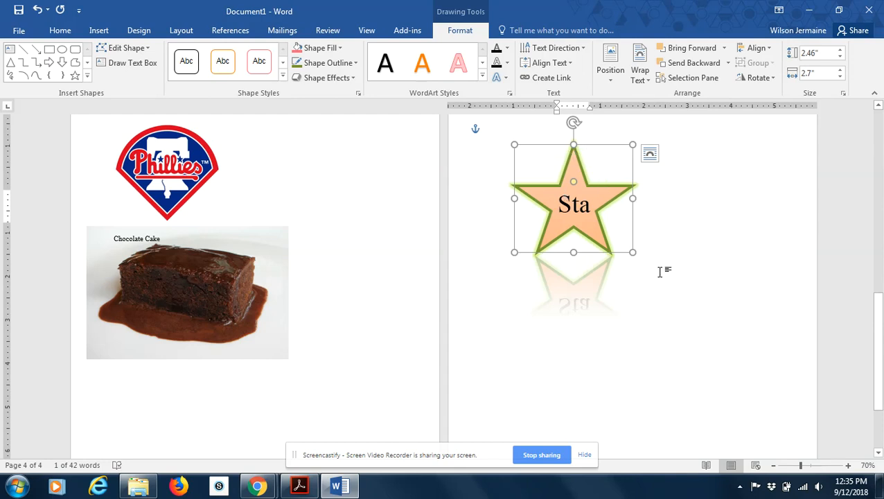
Examine the star's glow and reflection up close, then return to a view of both pages.
click(849, 466)
click(848, 465)
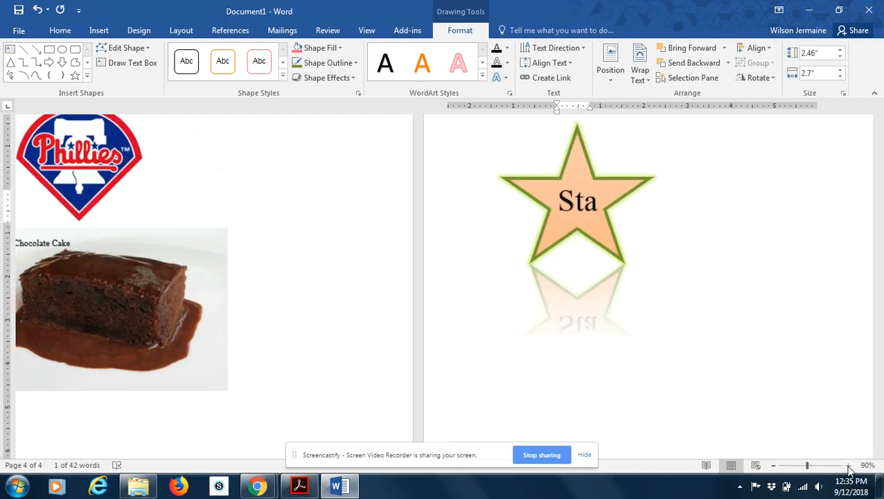
click(848, 465)
click(849, 465)
click(848, 465)
click(848, 465)
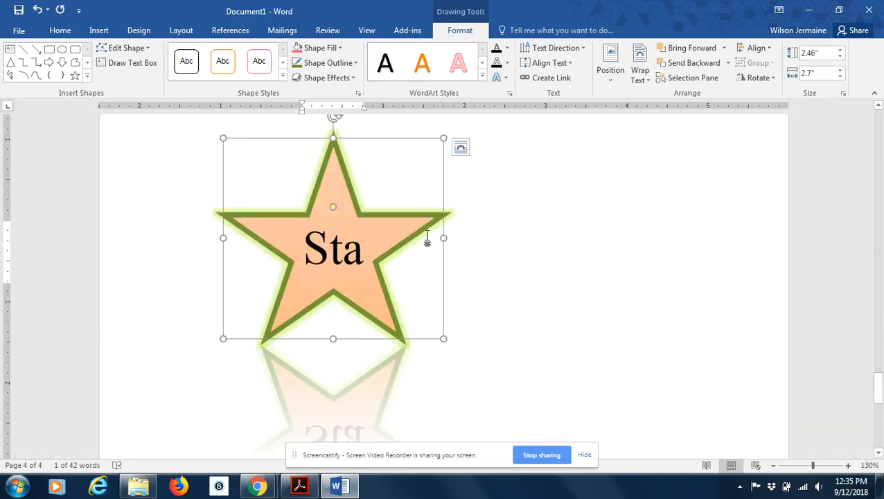
click(774, 466)
click(775, 466)
click(774, 466)
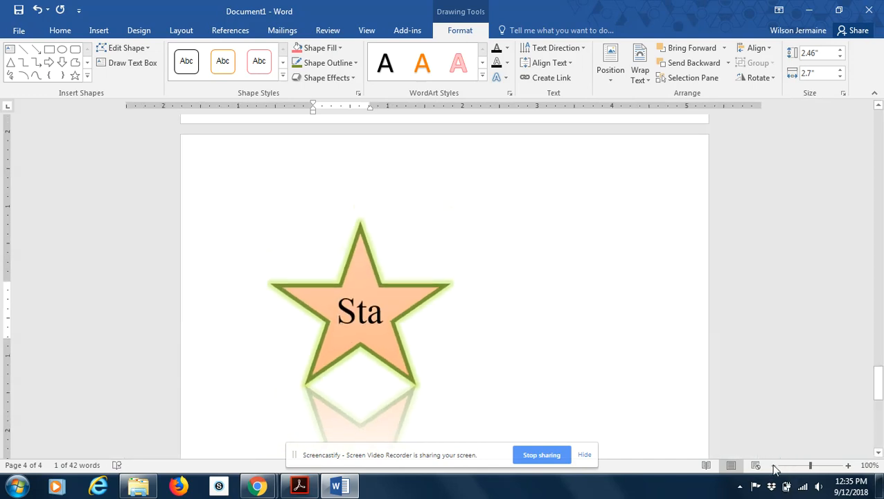
click(774, 465)
click(774, 466)
click(774, 465)
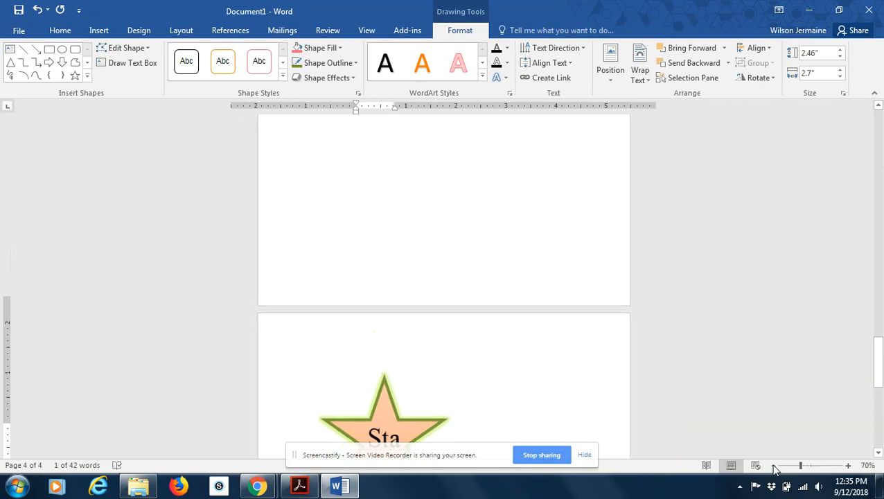
click(774, 465)
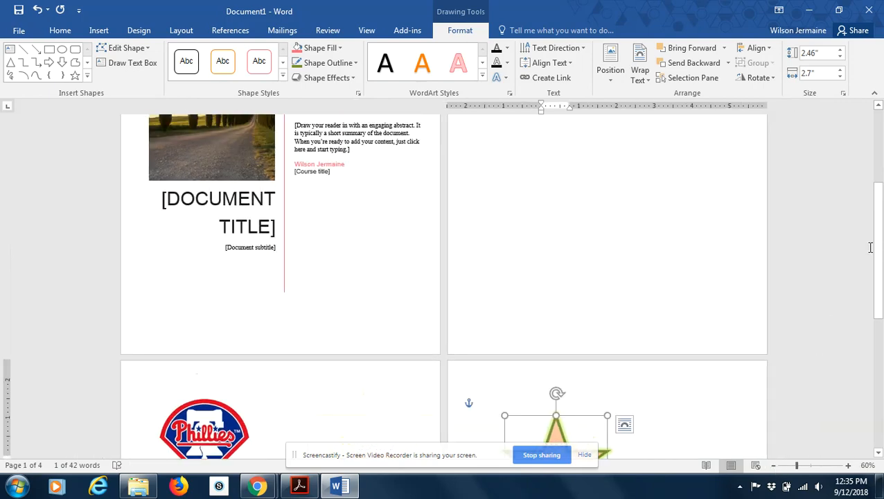
drag(878, 248, 882, 354)
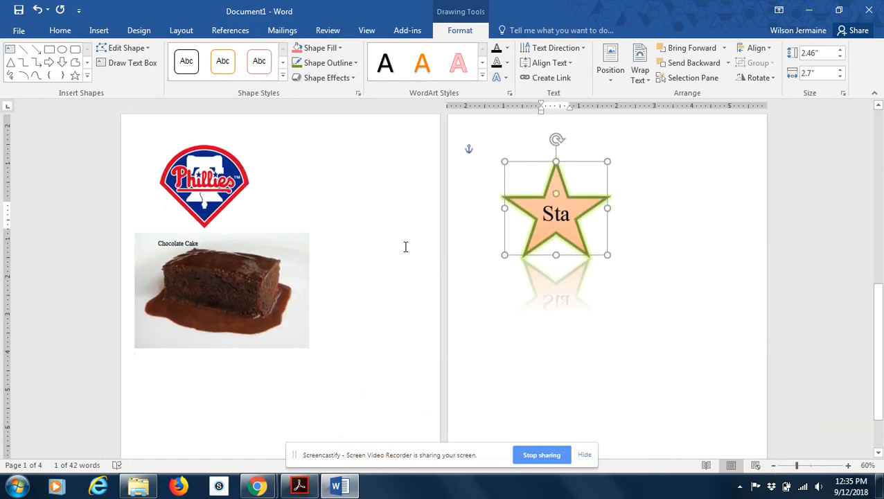
Move the star horizontally to the right side of its page.
click(311, 81)
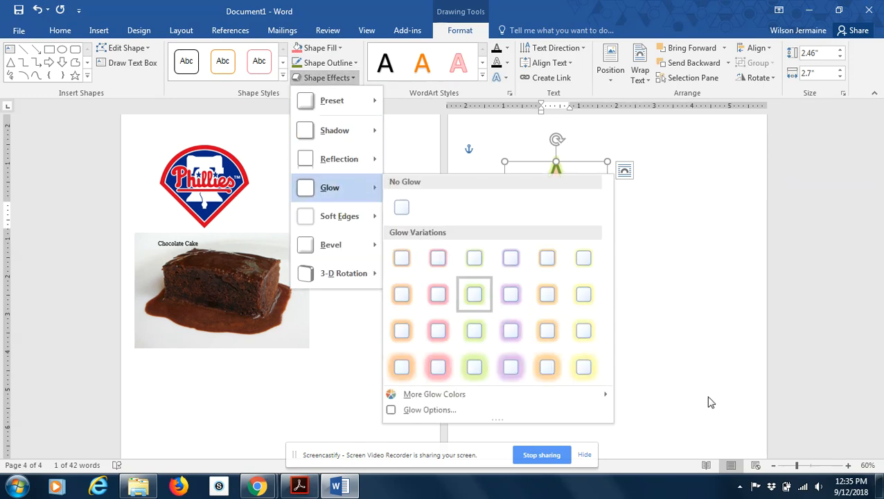
click(727, 340)
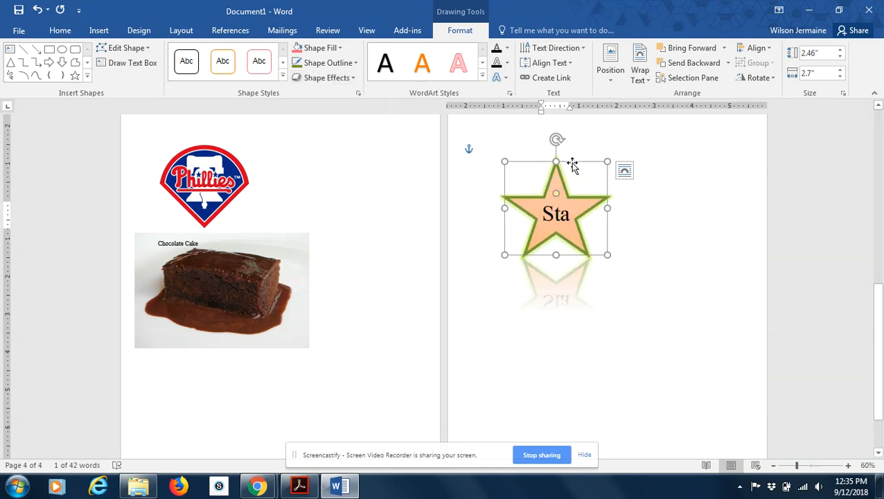
drag(572, 165, 707, 164)
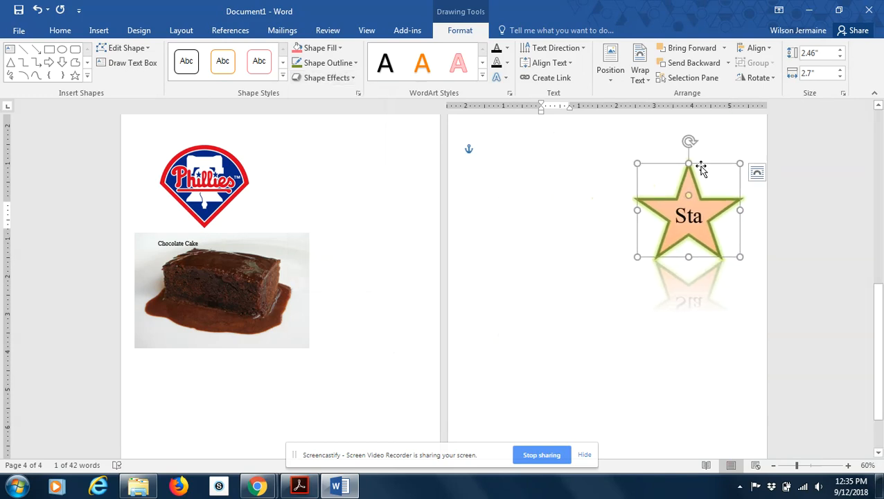
Preview other glow variations on the star, keeping the existing glow.
click(334, 78)
mouse_move(344, 191)
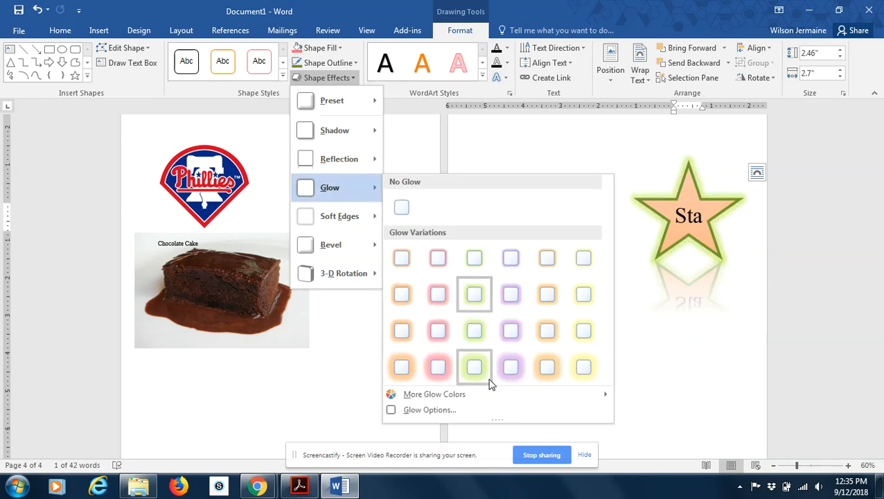
click(311, 386)
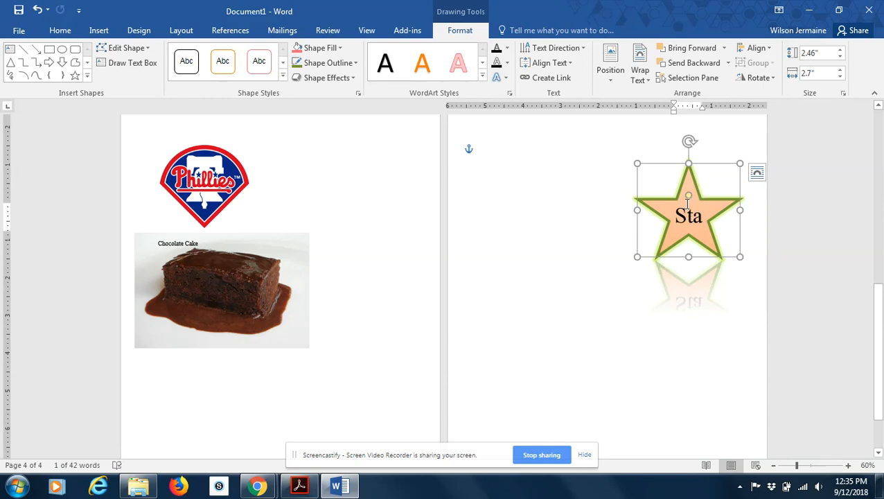
Move the chocolate cake picture down and to the right so it sits below its caption.
click(200, 287)
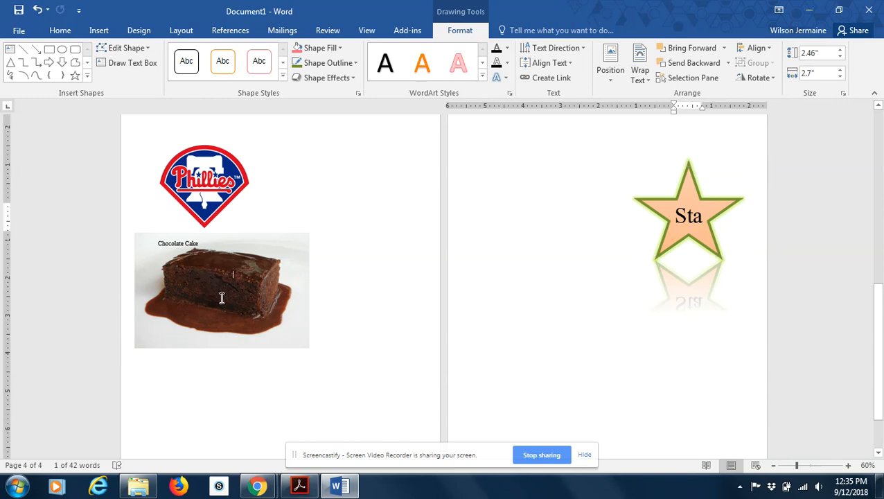
drag(255, 276, 309, 312)
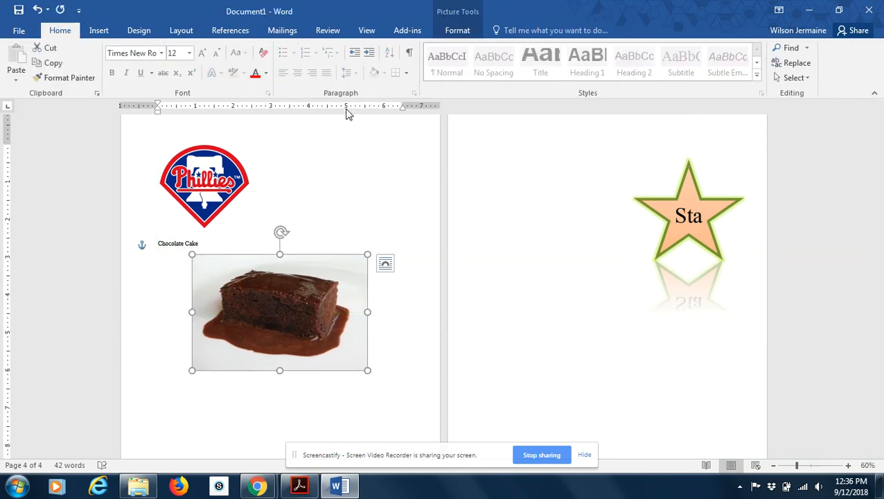
Compare the formatting options for the chocolate cake picture with those for the star shape.
click(445, 33)
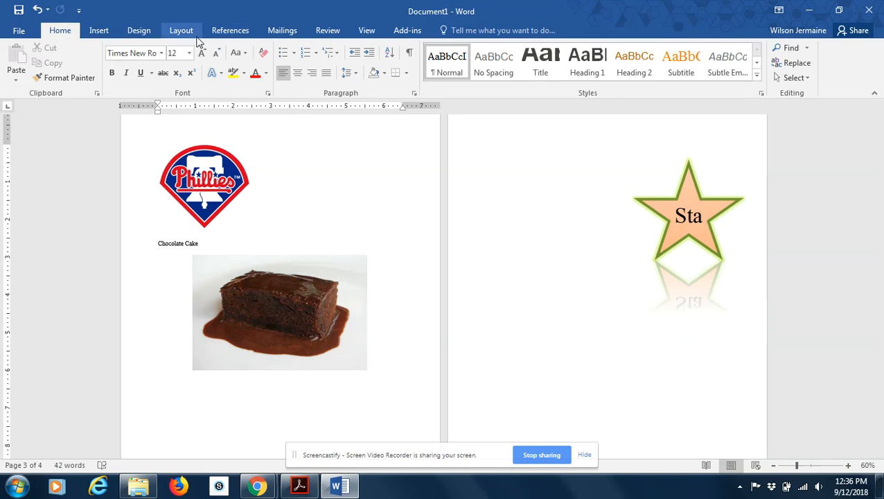
click(310, 264)
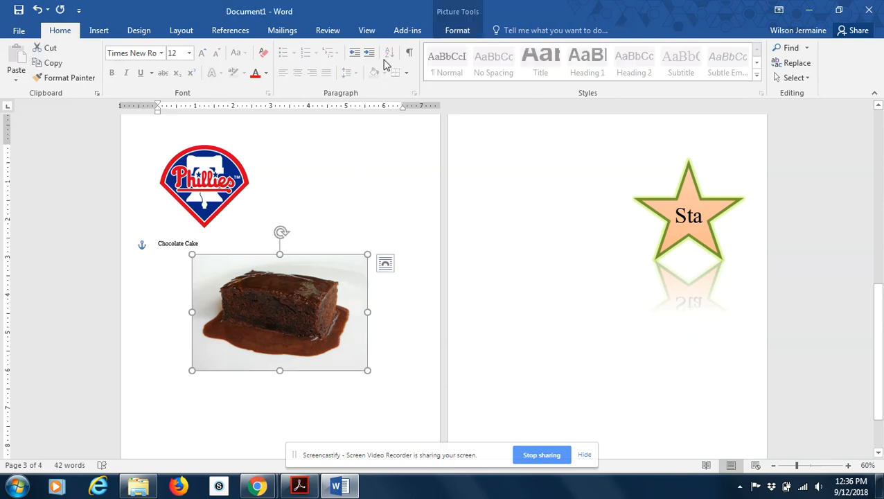
click(455, 31)
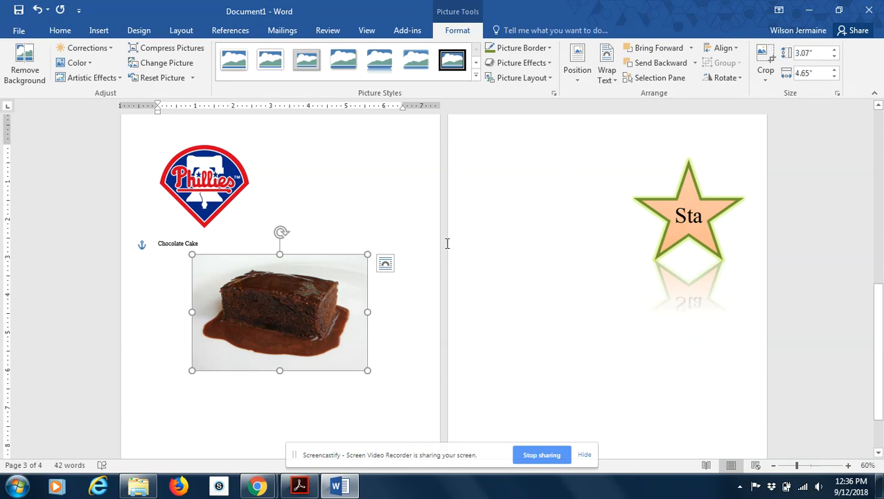
click(689, 202)
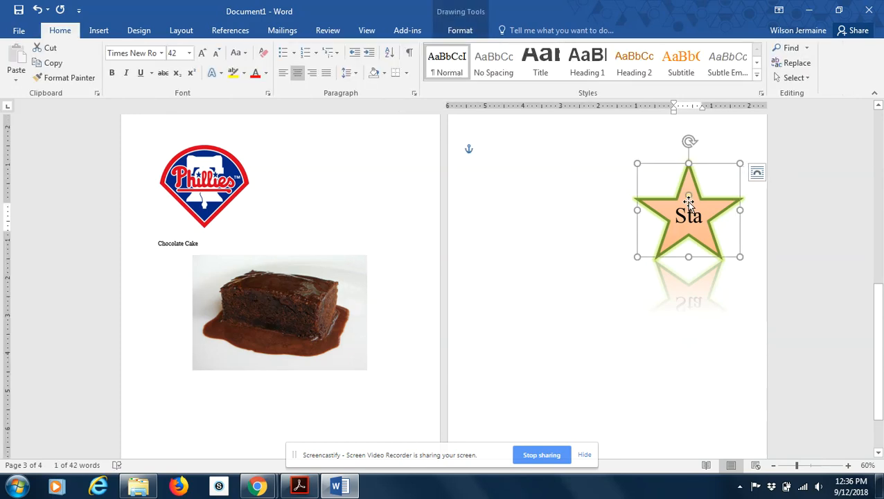
click(464, 34)
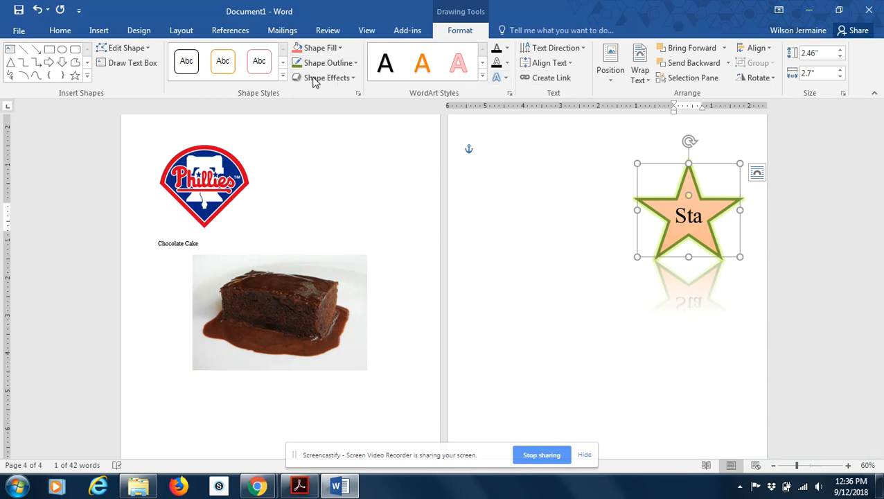
Apply a 25-point soft edge effect to the chocolate cake picture.
click(316, 310)
click(454, 32)
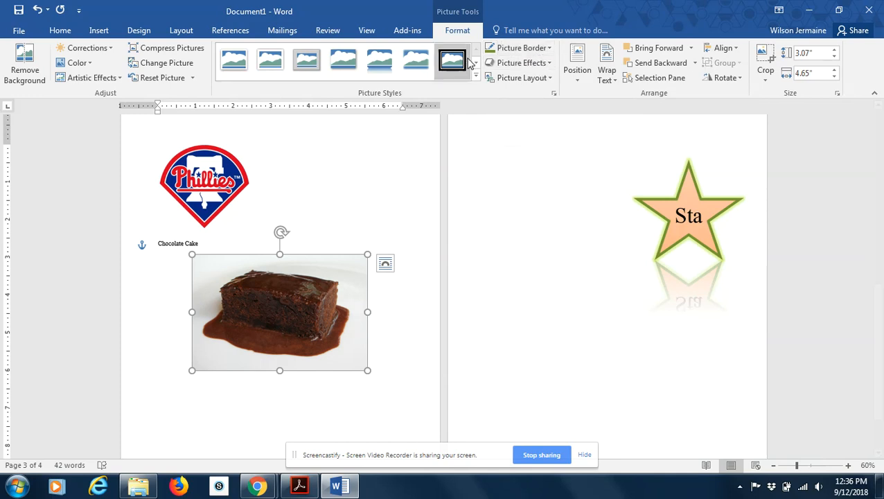
click(550, 48)
click(639, 173)
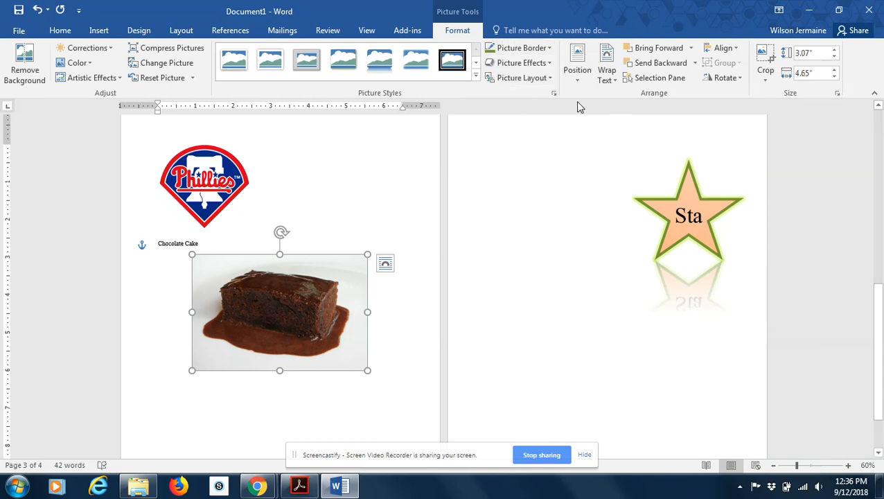
click(546, 64)
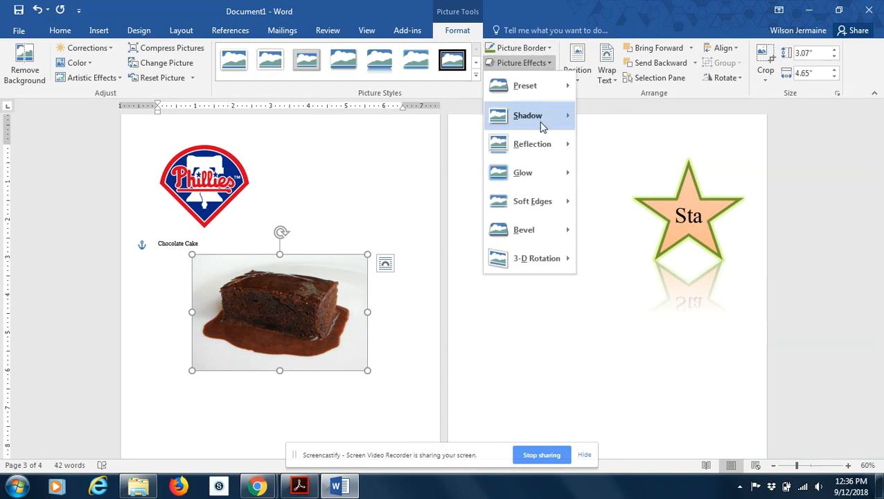
mouse_move(541, 201)
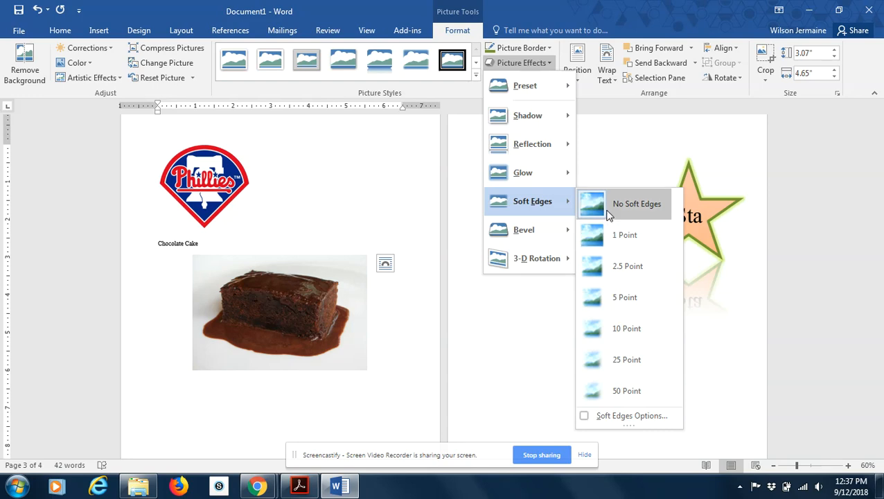
click(621, 375)
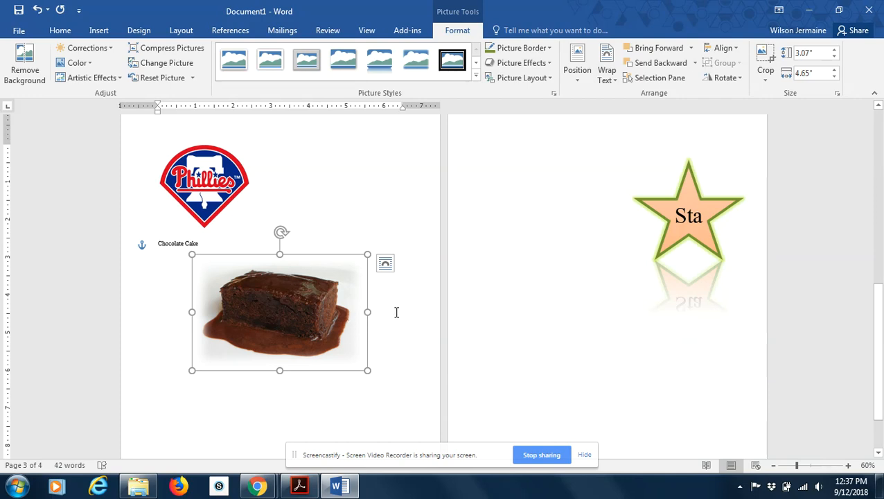
click(355, 199)
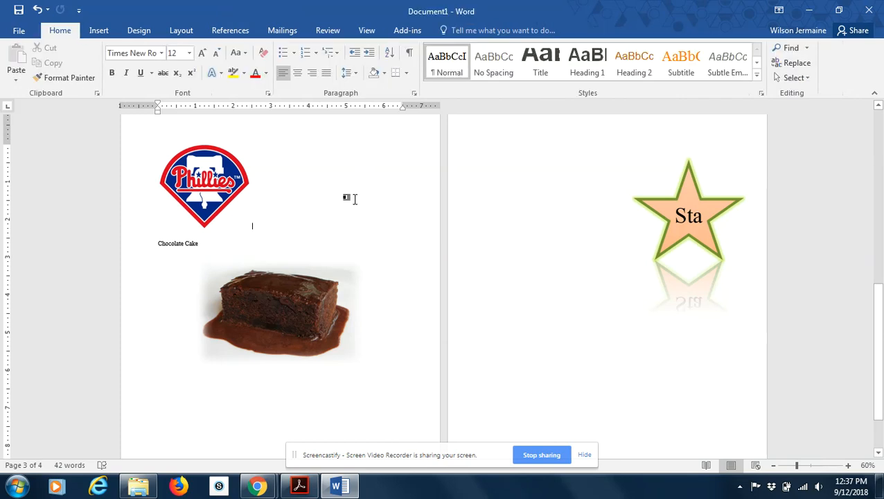
Try removing the background from the chocolate cake picture, and undo the removal.
click(292, 298)
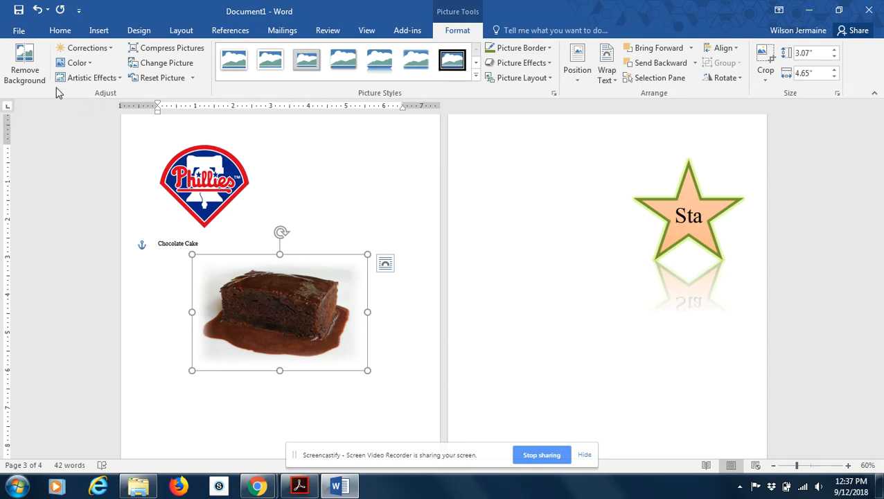
click(27, 71)
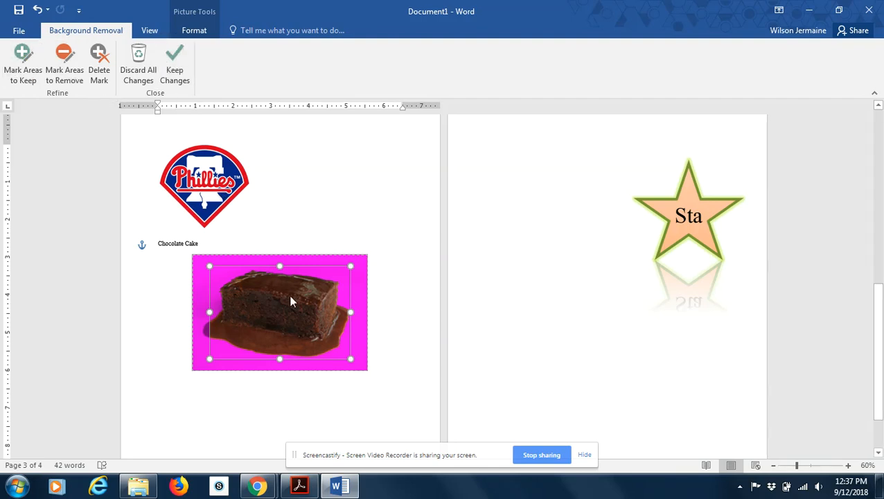
click(401, 220)
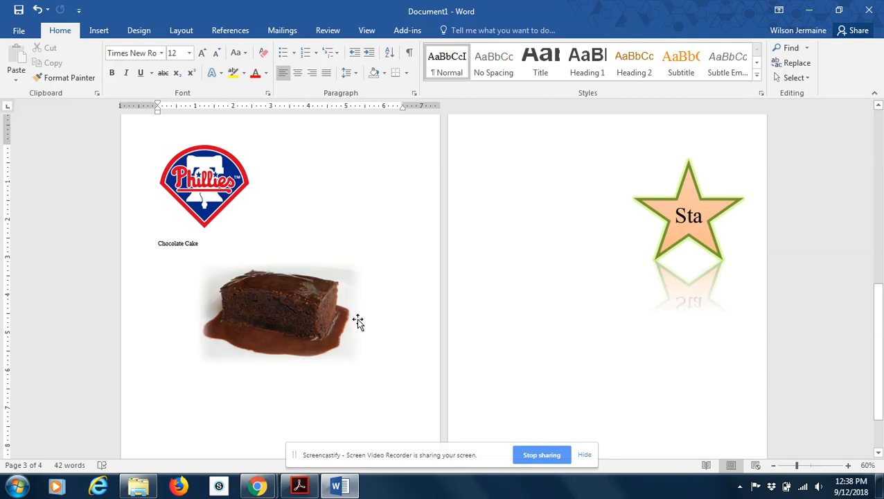
click(356, 318)
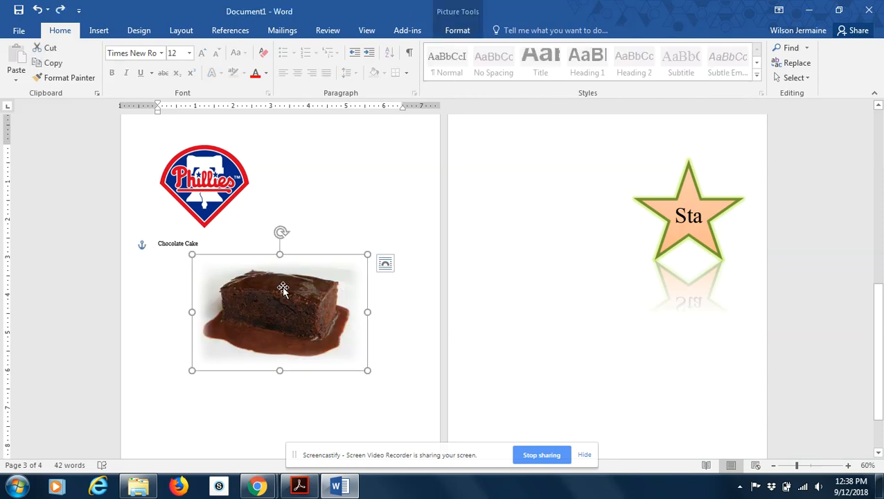
Correct the chocolate cake picture to +40% brightness and +20% contrast.
click(454, 32)
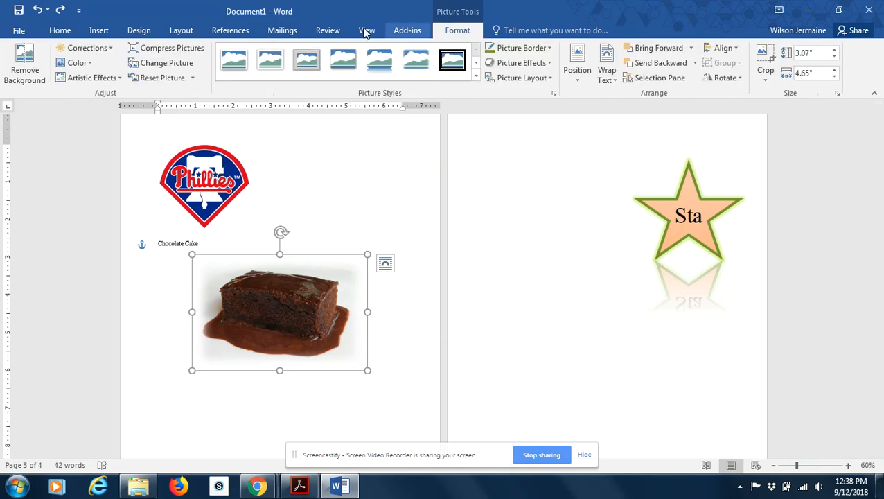
click(98, 50)
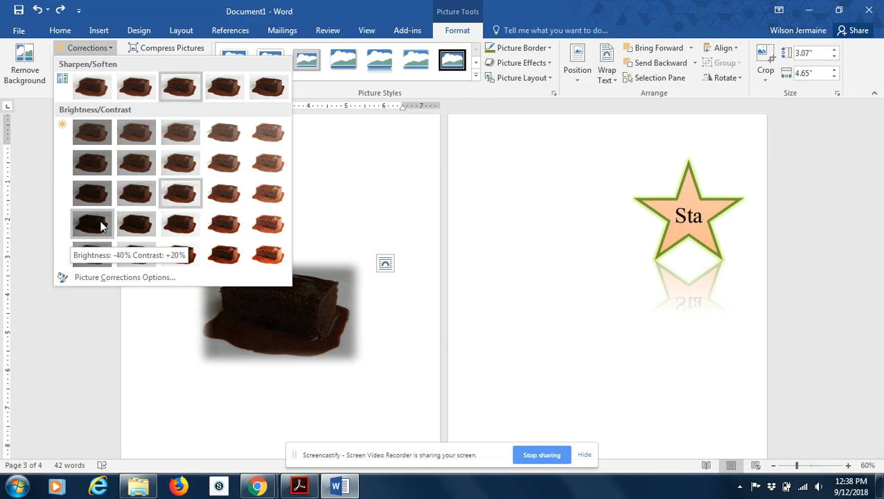
click(268, 231)
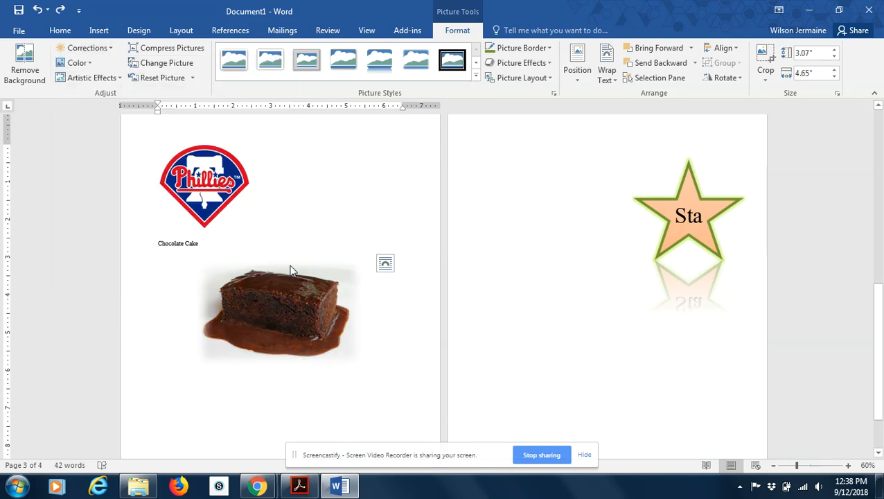
click(381, 406)
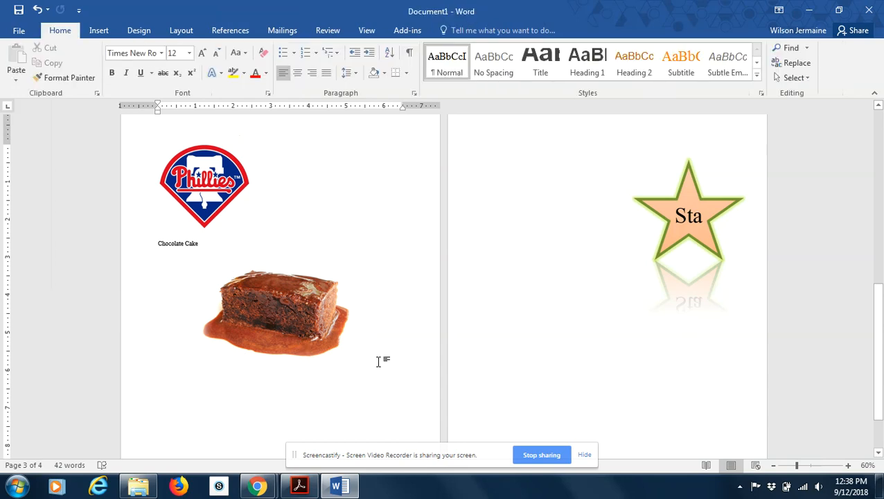
Try recolouring the chocolate cake picture with Lime, Accent color 3 Dark, and undo the recolouring.
click(297, 308)
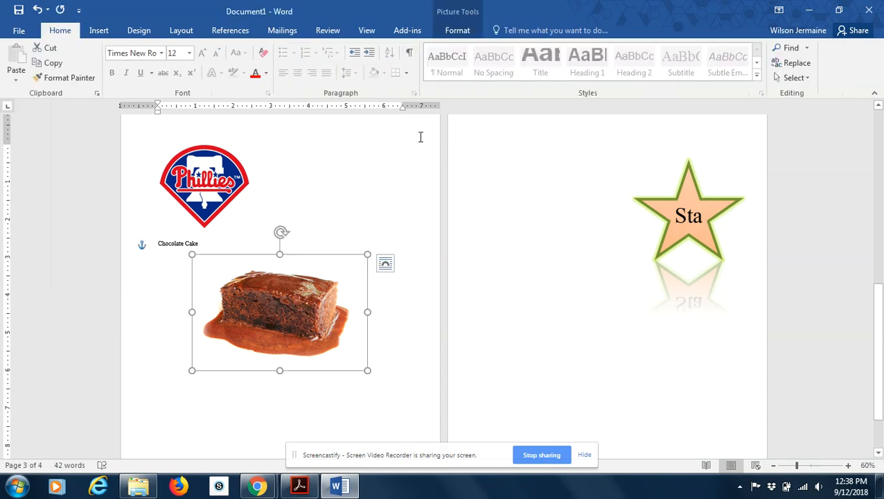
click(457, 30)
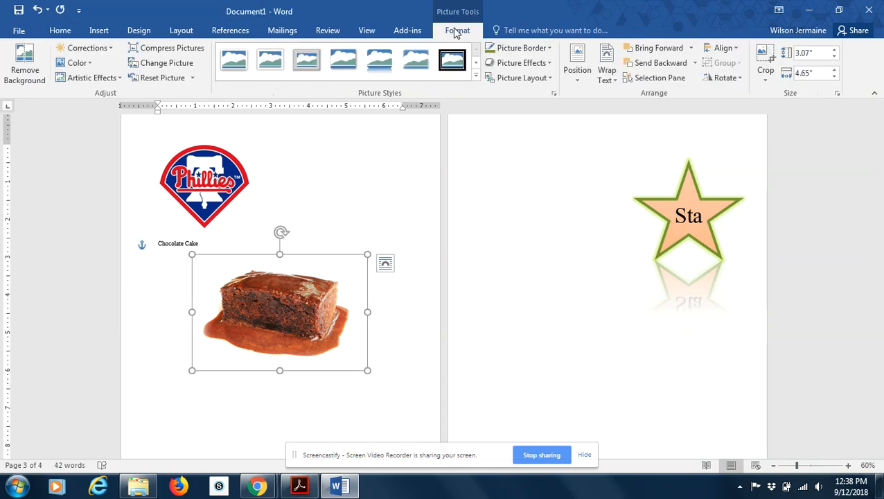
click(95, 64)
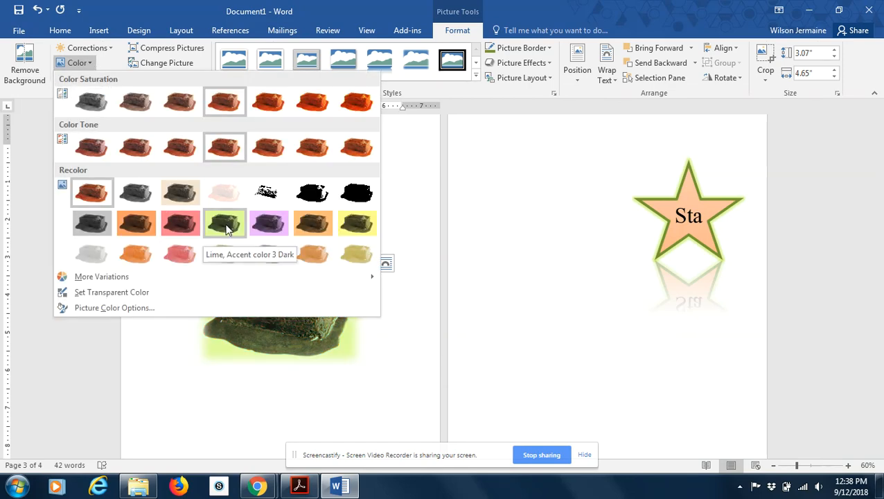
click(226, 229)
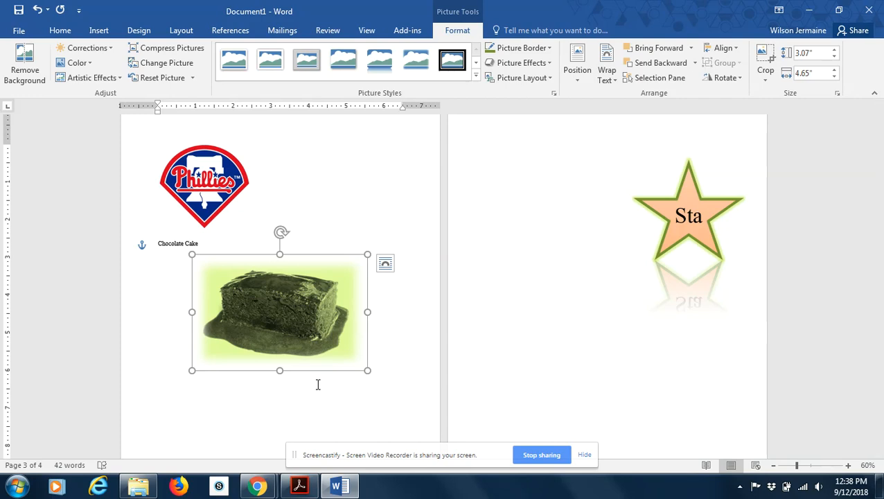
key(ctrl+z)
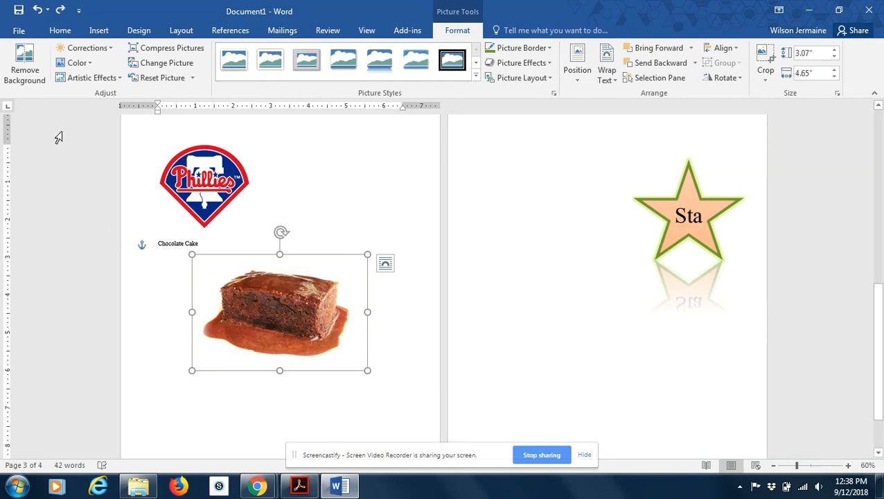
click(84, 63)
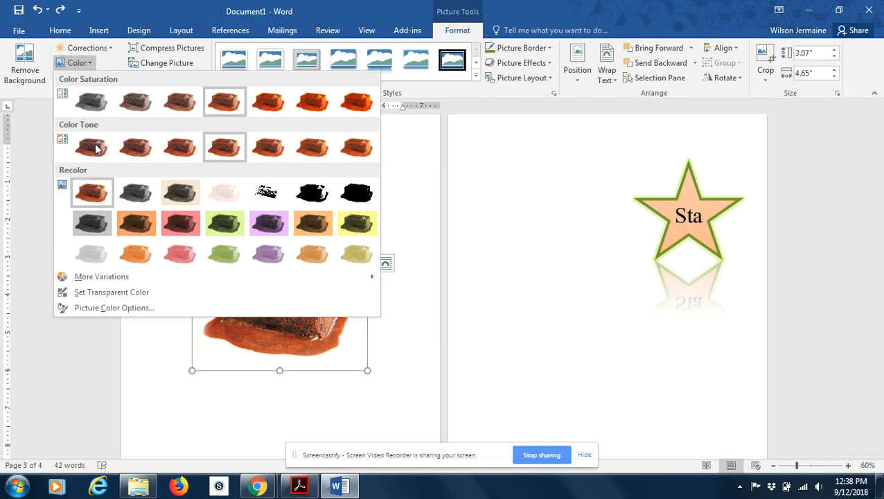
click(420, 235)
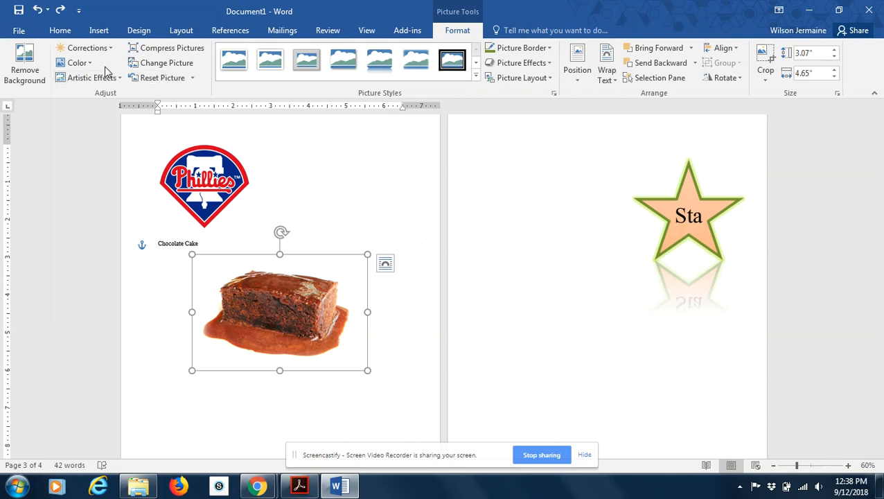
Apply the Light Screen artistic effect to the chocolate cake picture, and try Pencil Sketch before undoing it.
click(115, 80)
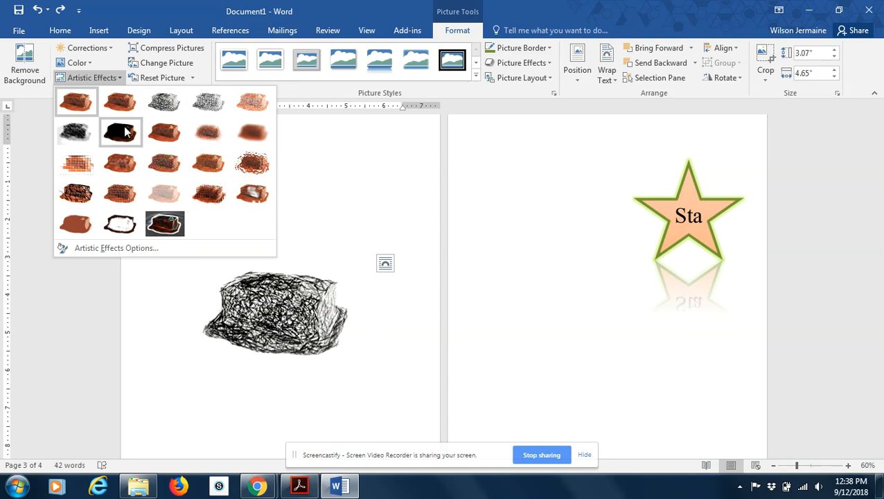
click(78, 167)
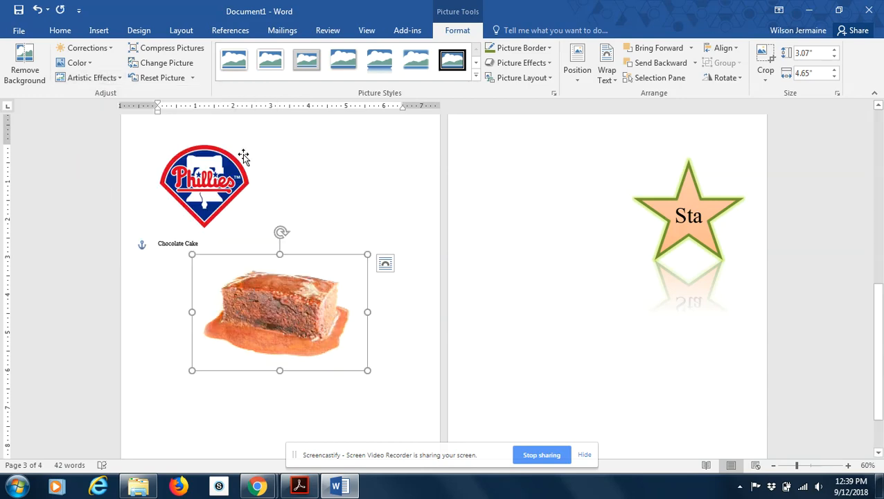
click(119, 78)
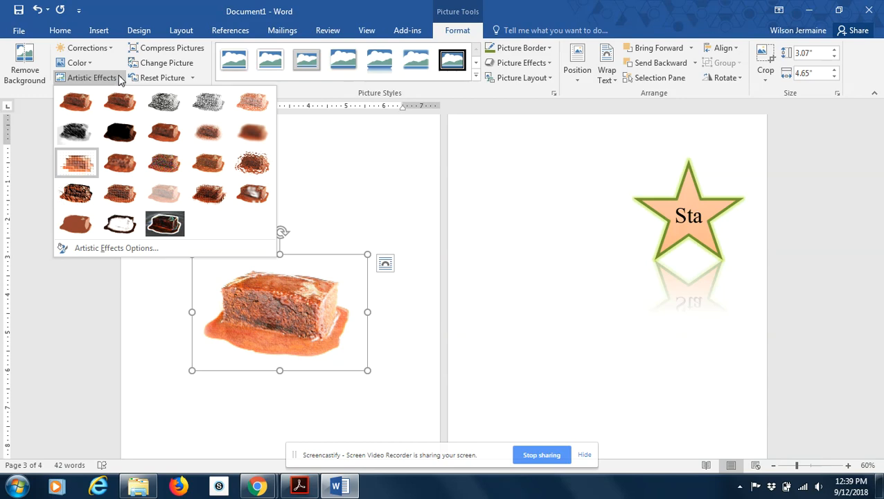
click(210, 104)
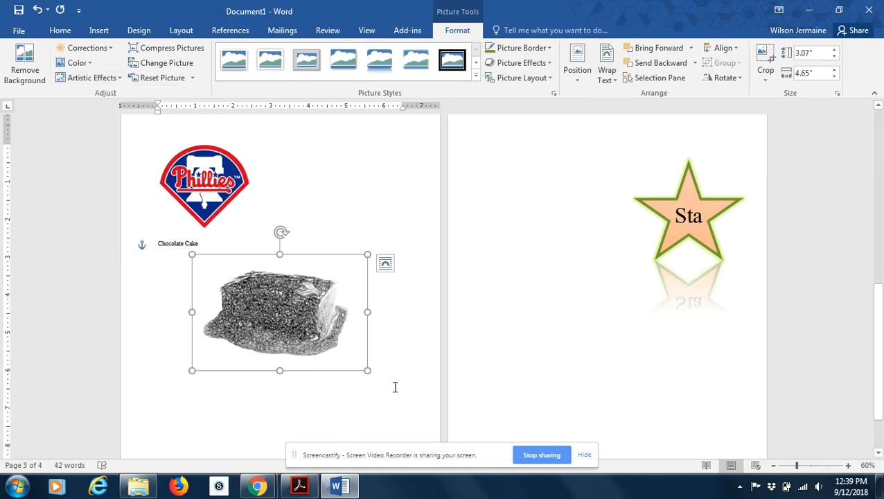
key(ctrl+z)
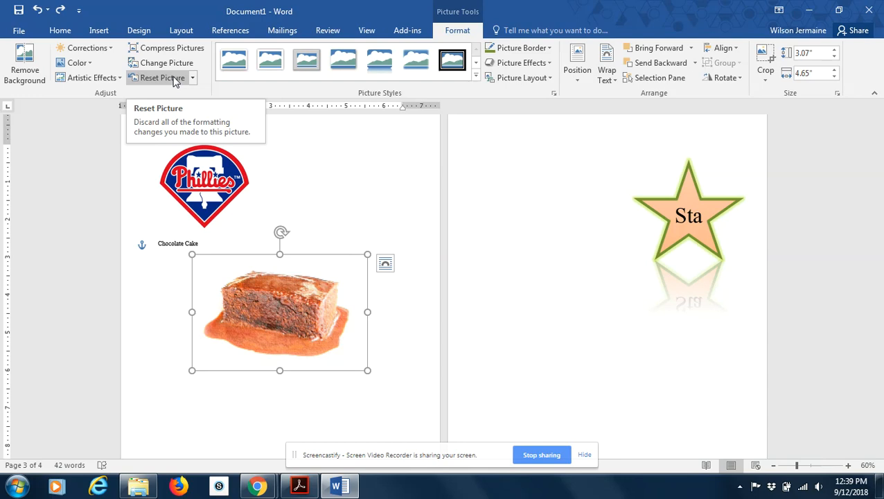
Reset the chocolate cake picture's formatting, keeping its size, and apply the black double-frame picture style.
click(192, 78)
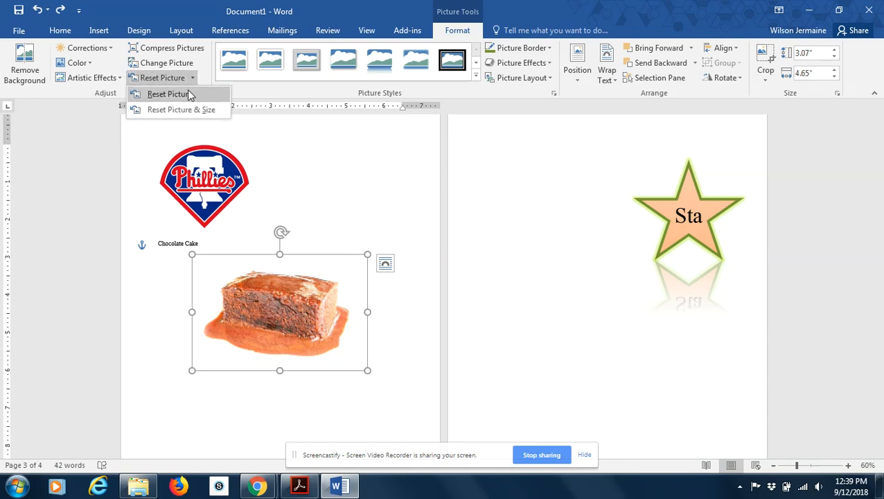
click(169, 94)
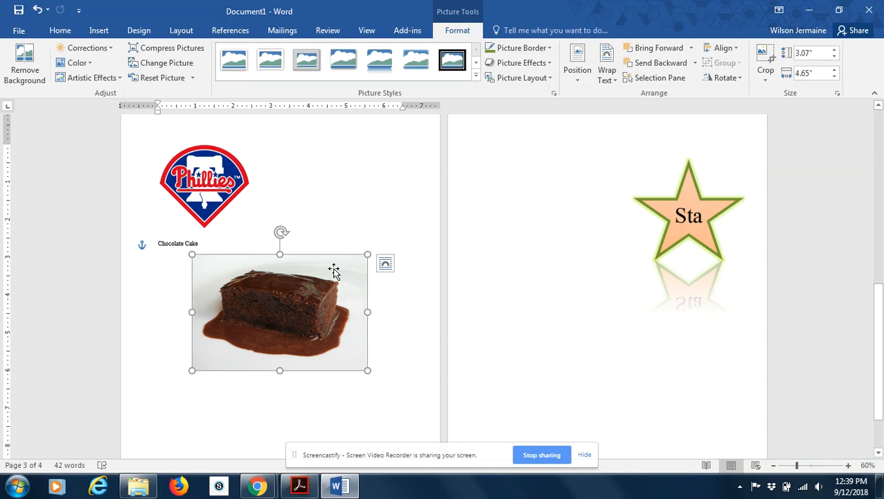
click(240, 67)
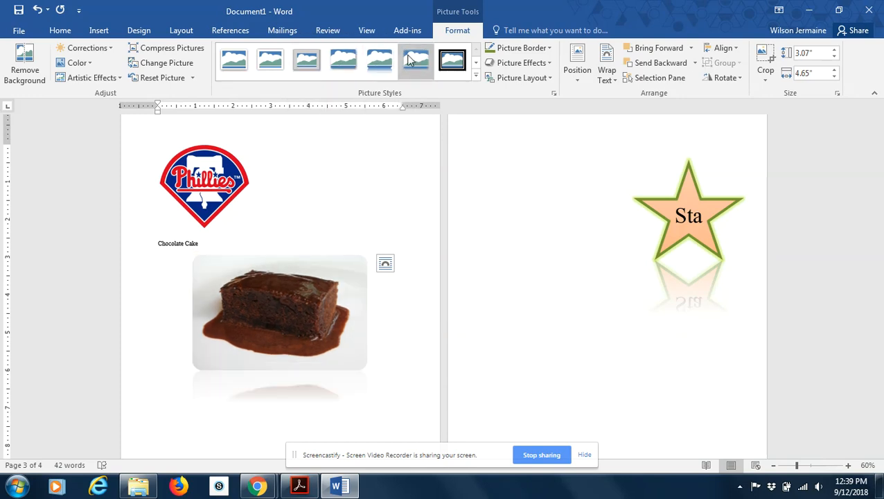
click(452, 61)
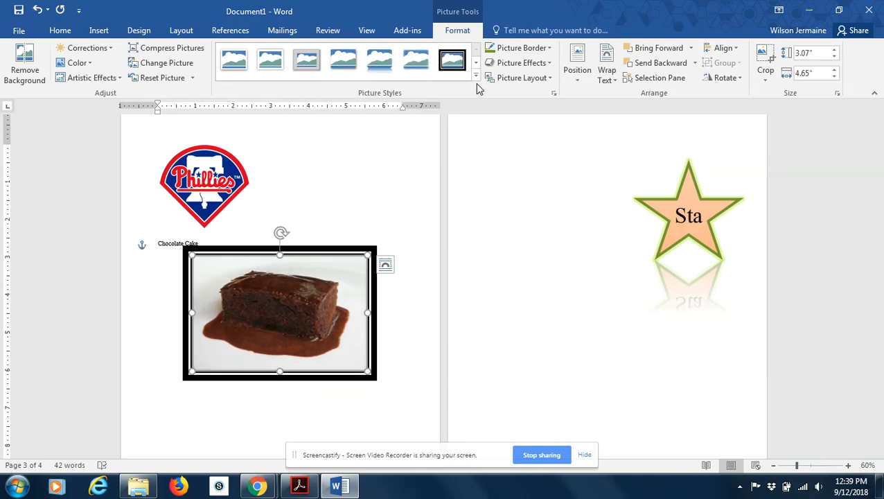
Preview other picture styles while keeping the double frame, and move the cake picture down and to the left, clear of its caption.
click(477, 76)
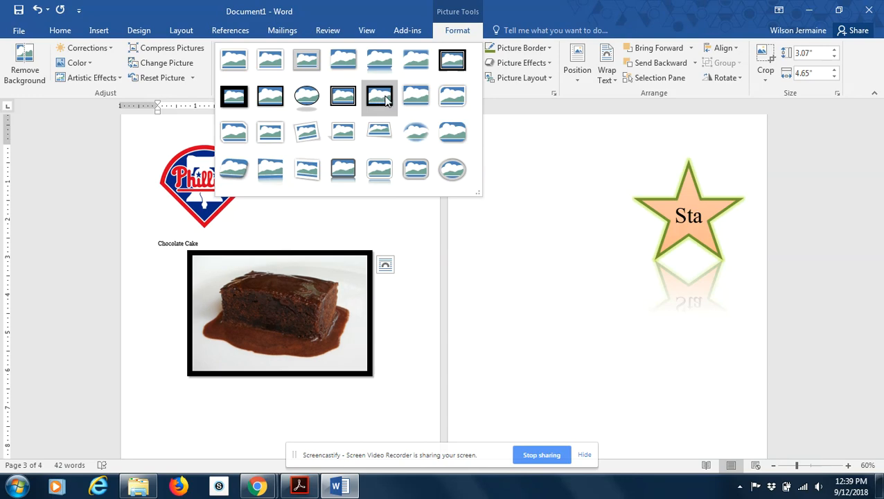
key(Escape)
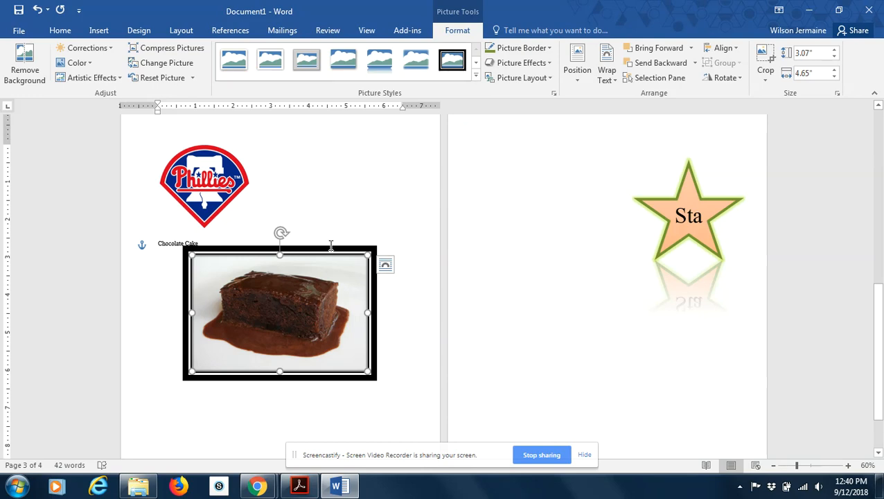
drag(328, 248, 301, 281)
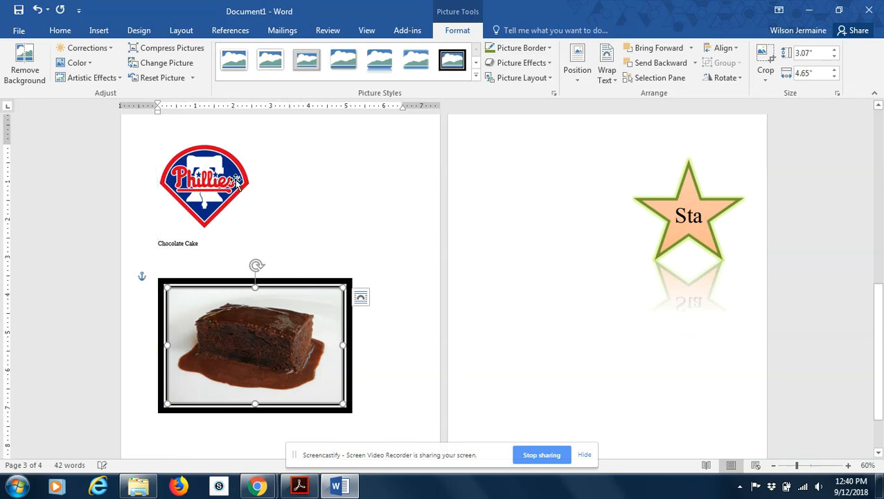
Set the Phillies logo's text wrapping to Behind Text in its layout options.
click(203, 174)
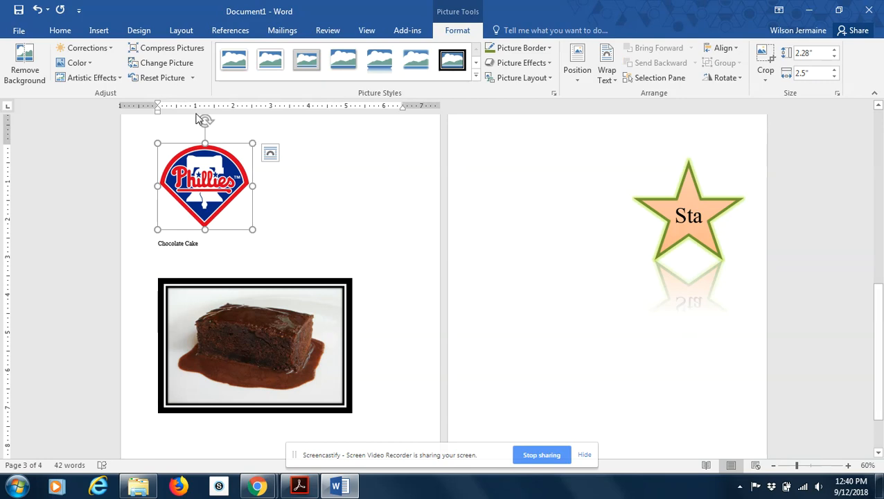
click(272, 154)
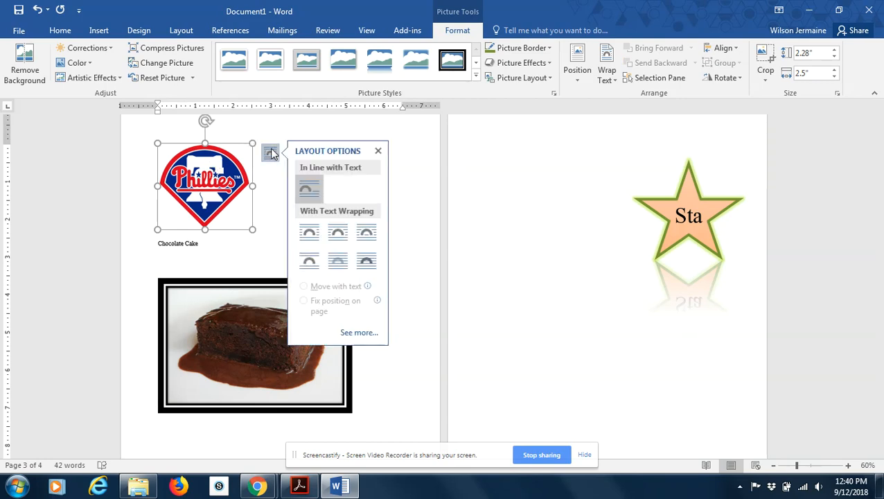
click(337, 260)
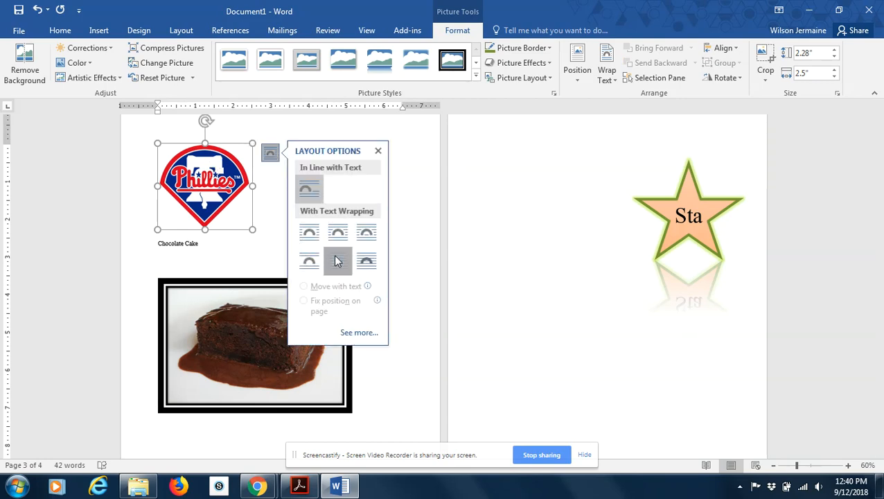
drag(335, 258, 347, 276)
Move the Phillies logo from the table page onto the cake picture's upper corner, and place the star shape overlapping both.
drag(876, 321, 879, 164)
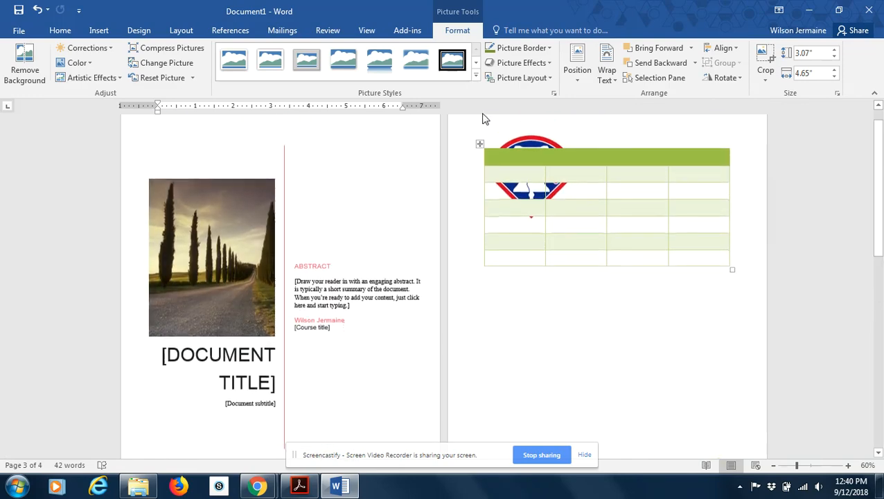
drag(517, 142, 514, 320)
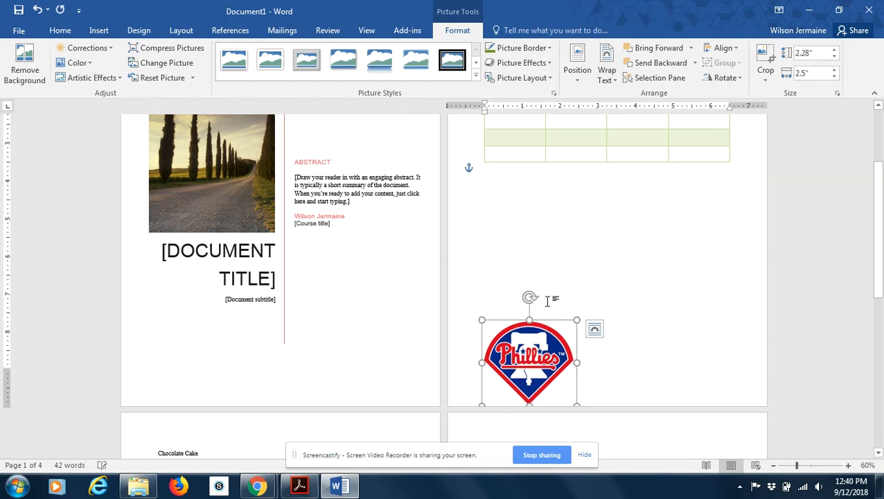
drag(877, 161, 877, 249)
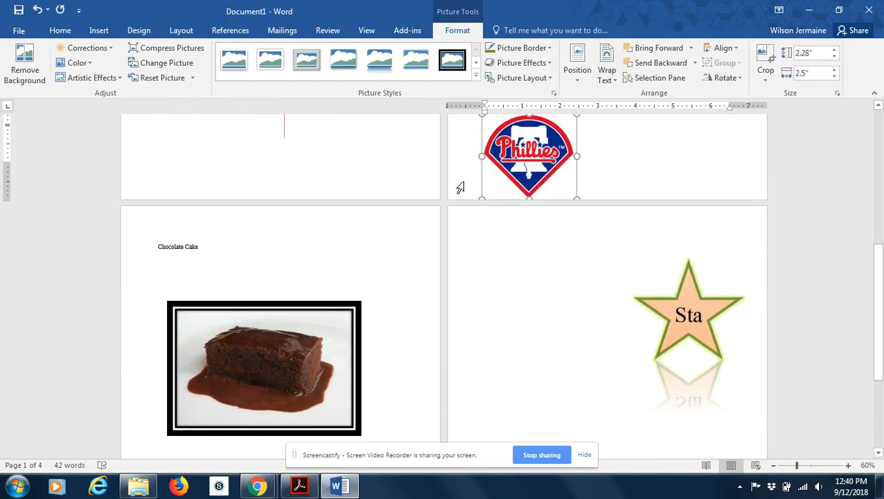
drag(538, 139, 334, 294)
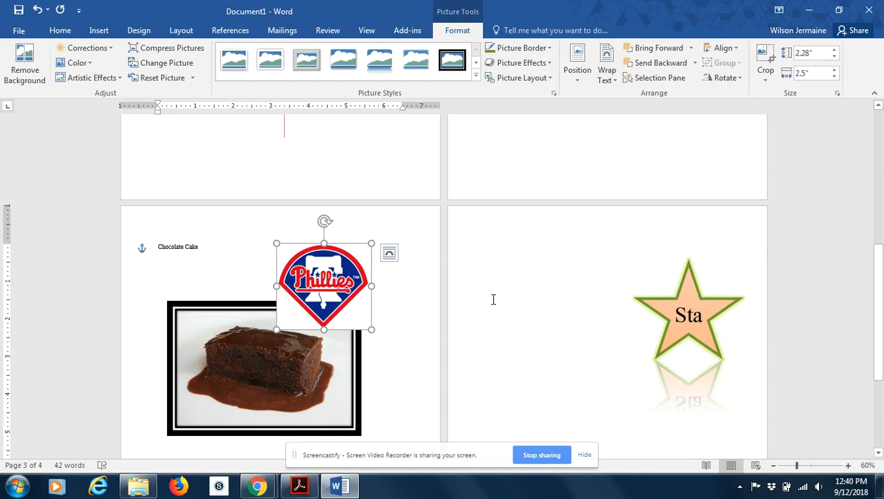
mouse_move(673, 298)
mouse_down()
mouse_move(321, 313)
mouse_move(327, 309)
mouse_up()
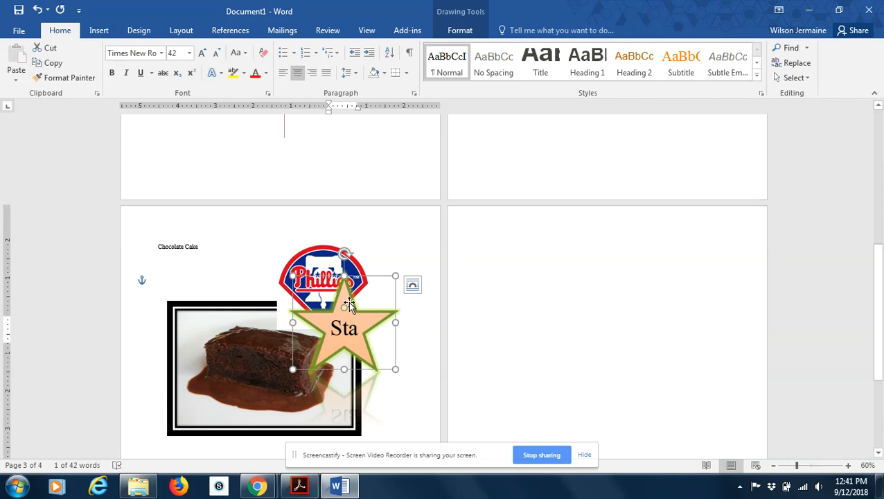
Try to bring the Phillies logo in front of the star with Bring to Front.
click(327, 263)
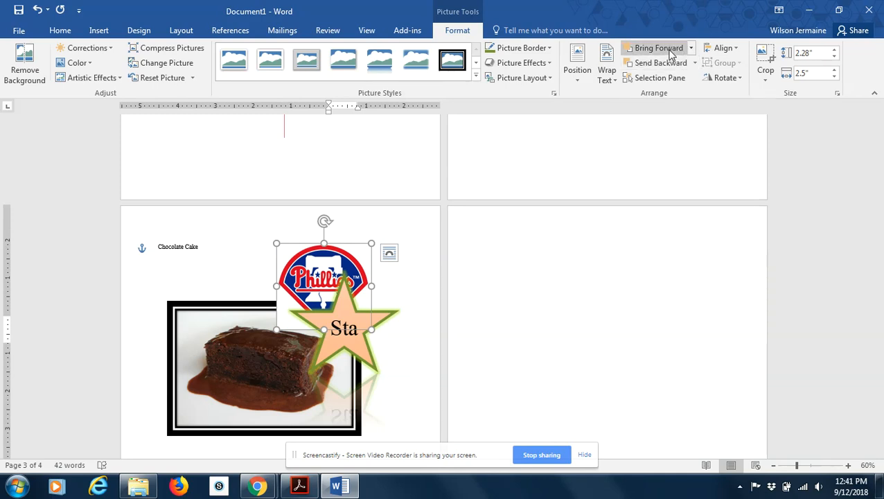
click(692, 48)
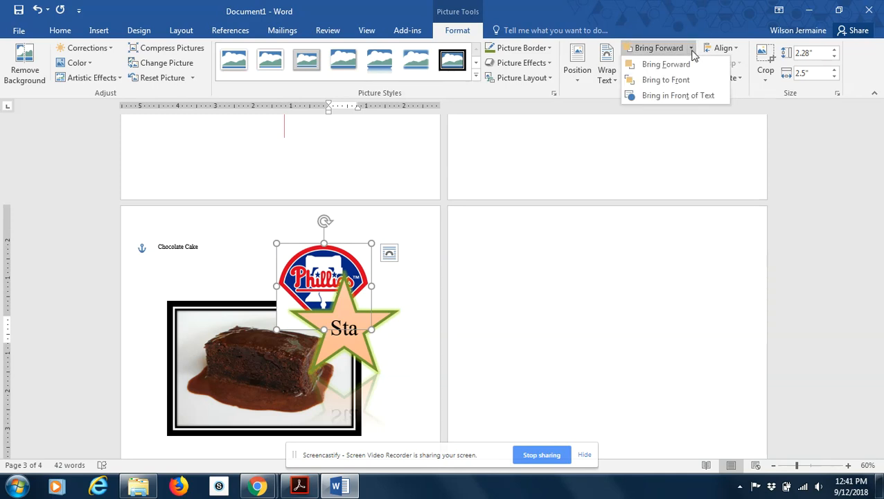
click(665, 80)
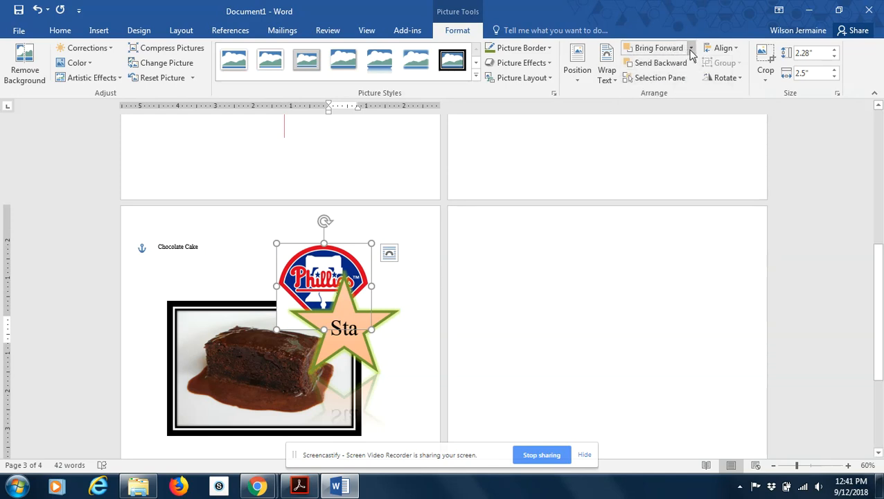
click(691, 47)
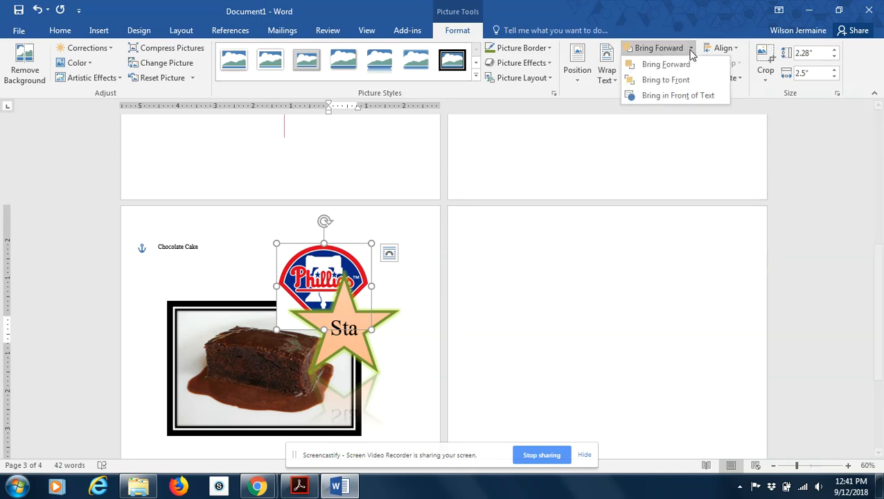
click(671, 80)
Shift the star shape slightly down and to the right, and apply Send Behind Text to it.
mouse_move(352, 353)
mouse_down()
mouse_move(346, 360)
mouse_move(364, 360)
mouse_up()
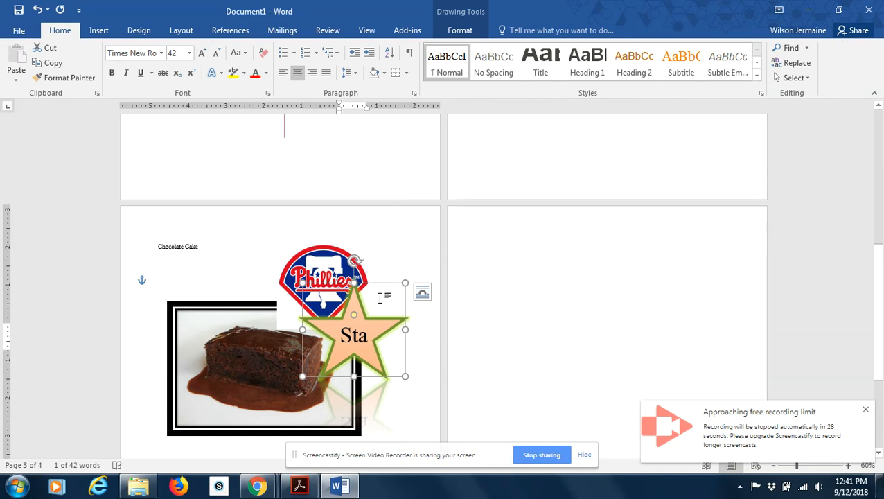
click(379, 298)
click(369, 323)
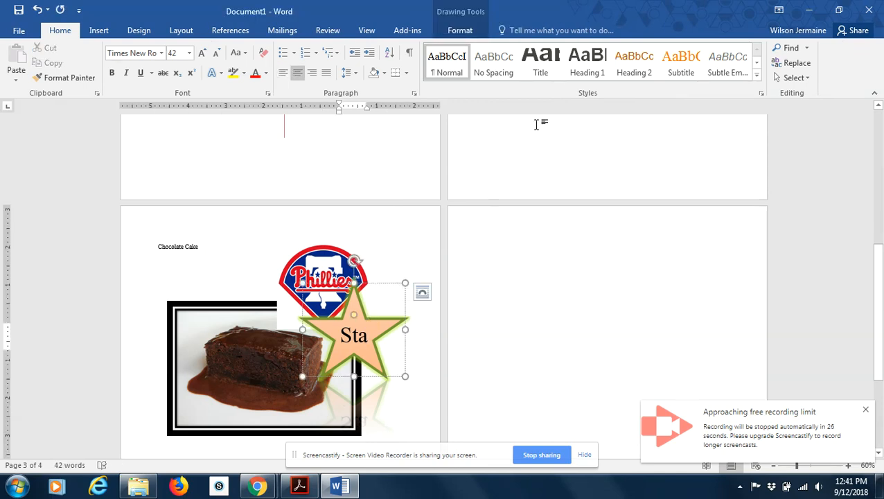
click(457, 32)
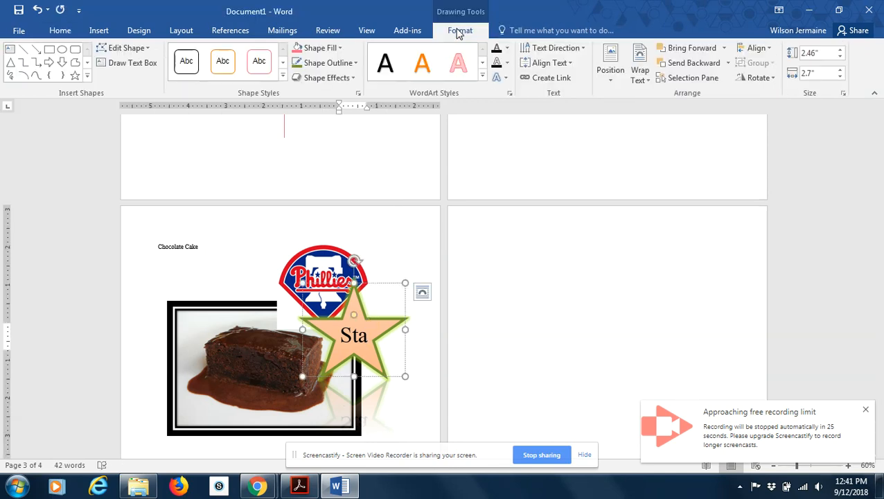
click(726, 65)
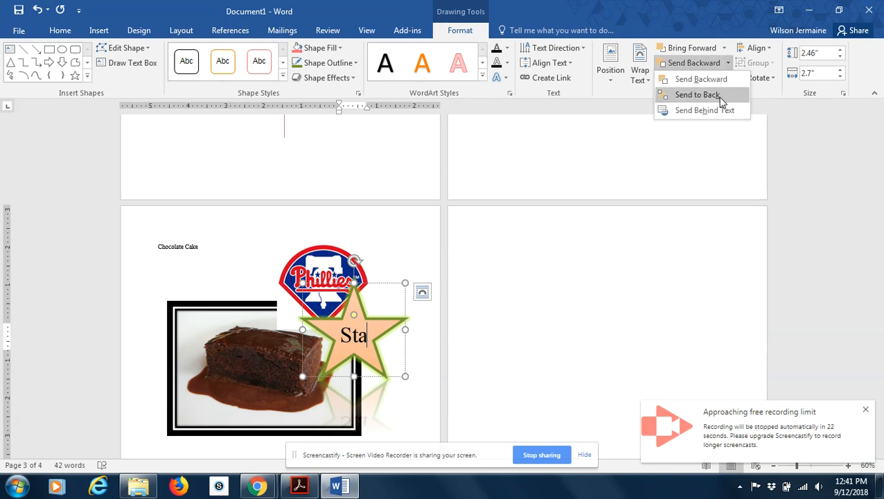
click(704, 111)
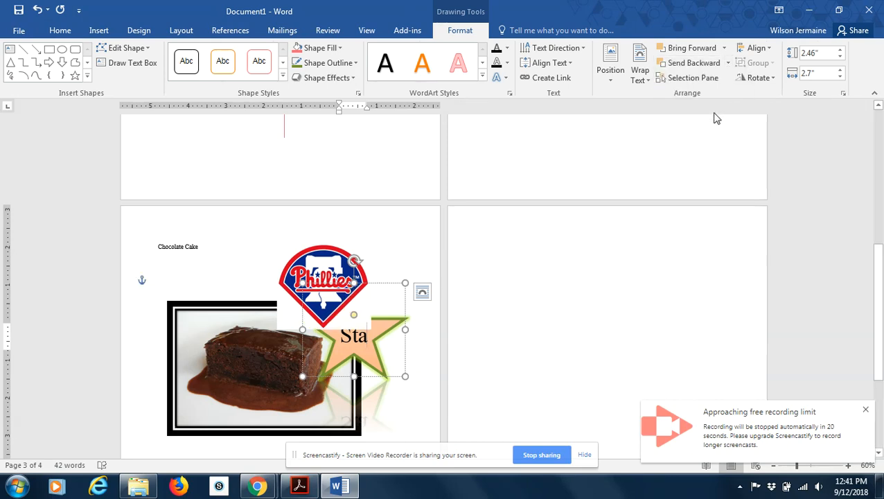